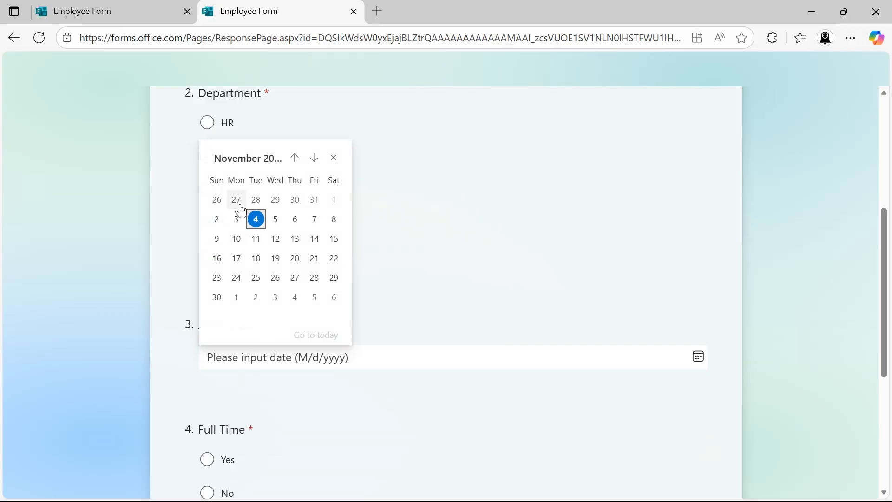
Step: Answer the Full Time question in the employee form and submit the response
{"action": "scroll", "coordinate": [242, 372], "scroll_direction": "down", "scroll_amount": 3}
{"action": "left_click", "coordinate": [207, 346]}
{"action": "left_click", "coordinate": [232, 412]}
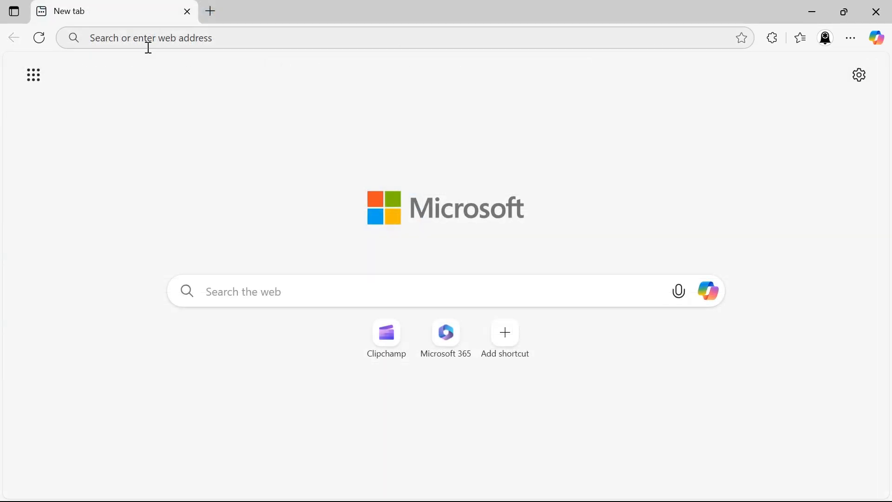
{"action": "left_click", "coordinate": [148, 47]}
{"action": "type", "text": "https://forms.office.com/"}
{"action": "key", "text": "Return"}
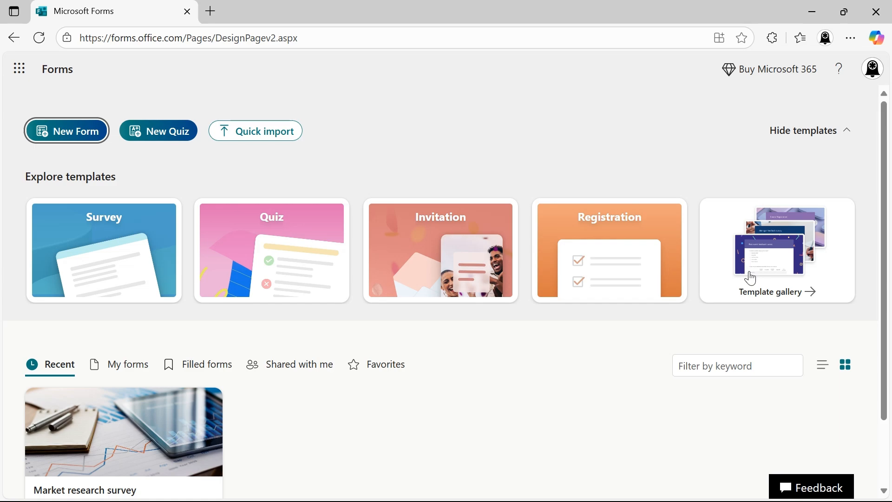
{"action": "left_click", "coordinate": [78, 138]}
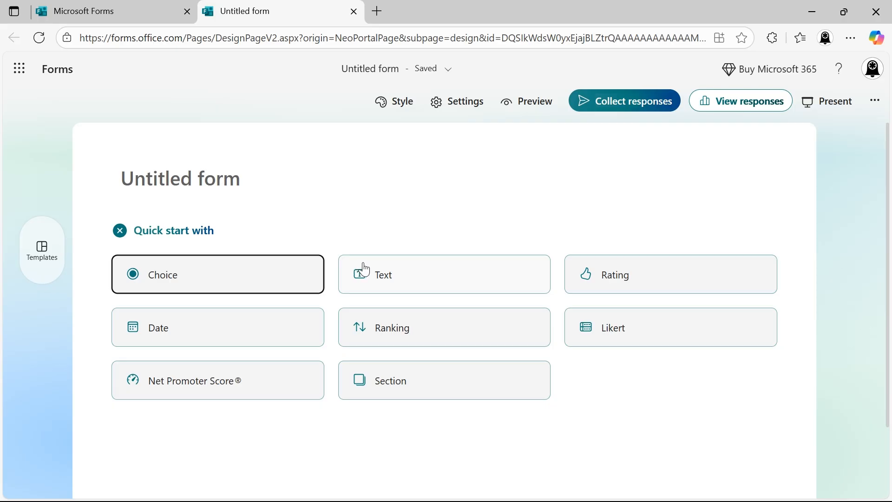
Step: Add a text question titled "Name" to the form and make it required
{"action": "left_click", "coordinate": [388, 274]}
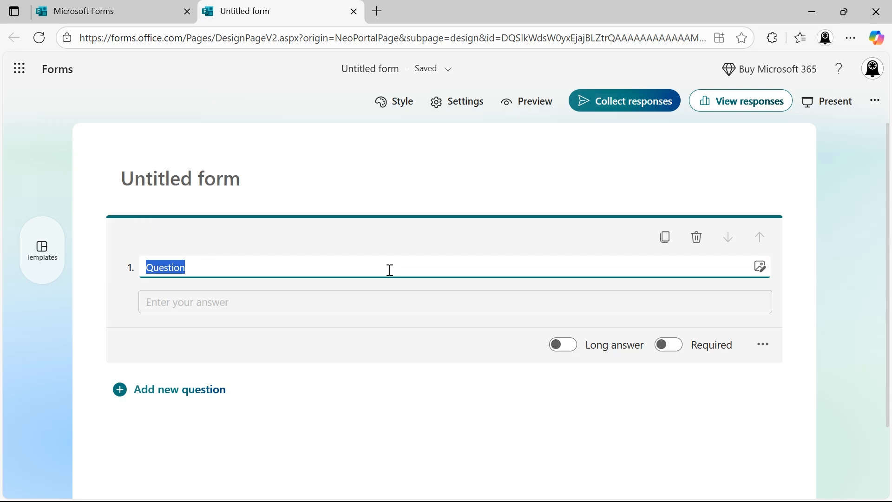
{"action": "type", "text": "N"}
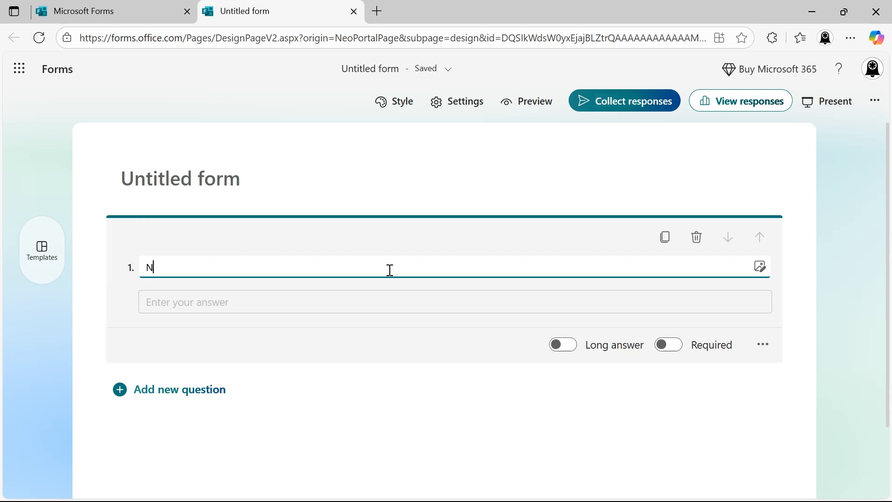
{"action": "type", "text": "ame"}
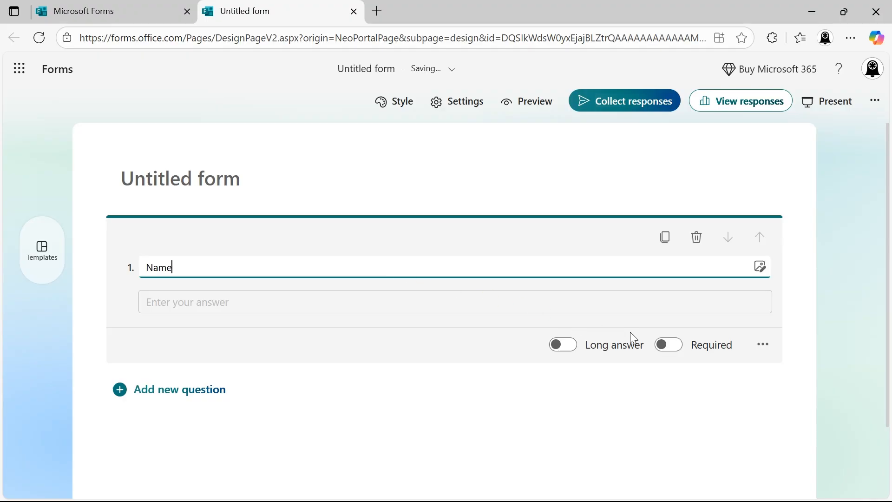
{"action": "left_click", "coordinate": [666, 349]}
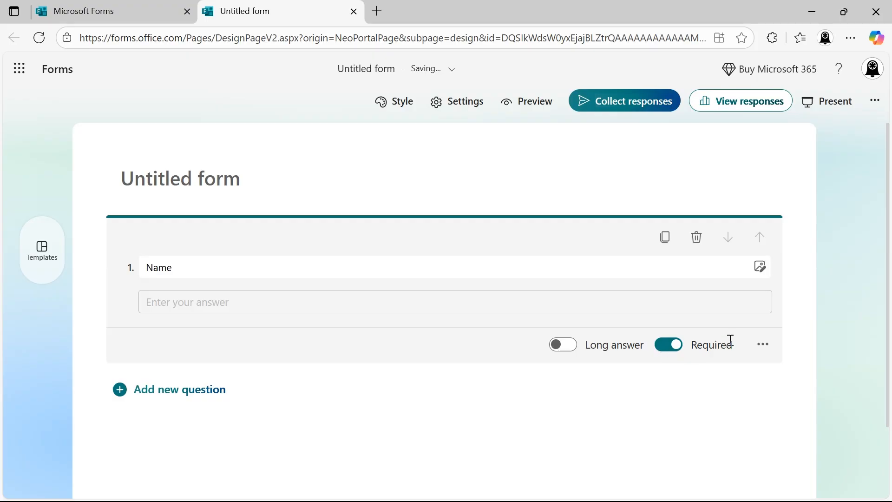
{"action": "left_click", "coordinate": [763, 345]}
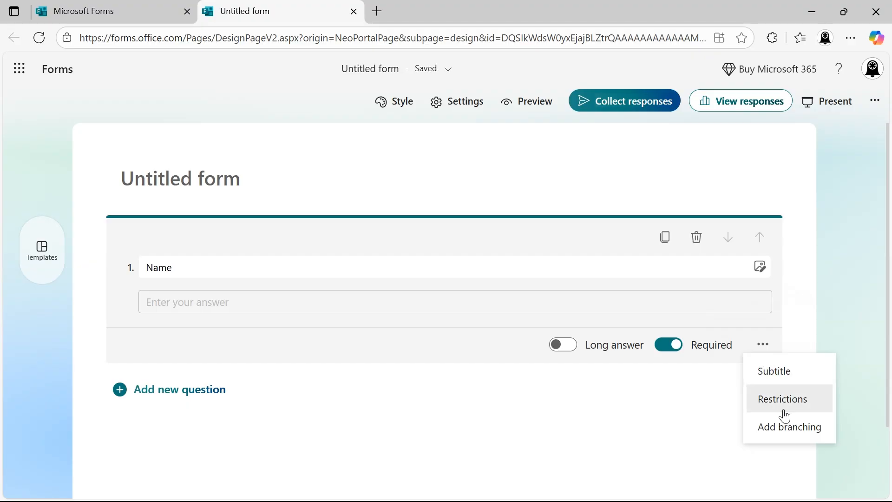
{"action": "left_click", "coordinate": [763, 355]}
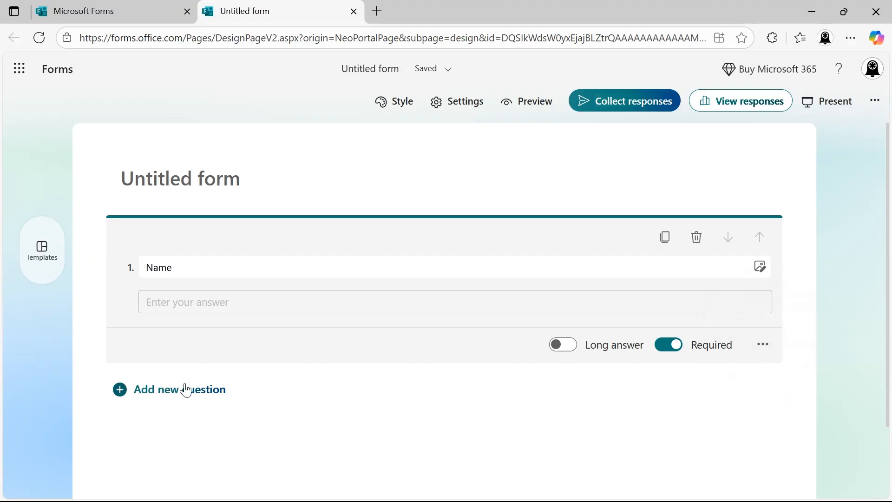
Step: Add a choice question titled "Department" with HR and IT as its first two options
{"action": "left_click", "coordinate": [163, 389]}
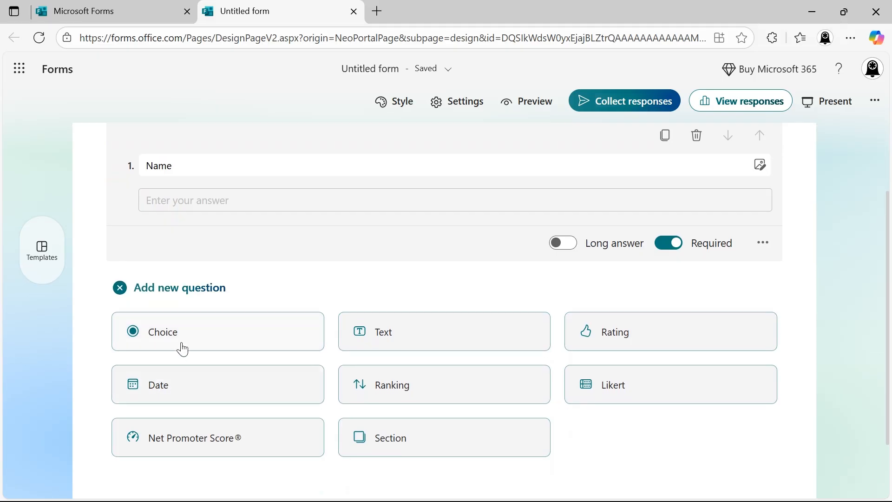
{"action": "left_click", "coordinate": [183, 339]}
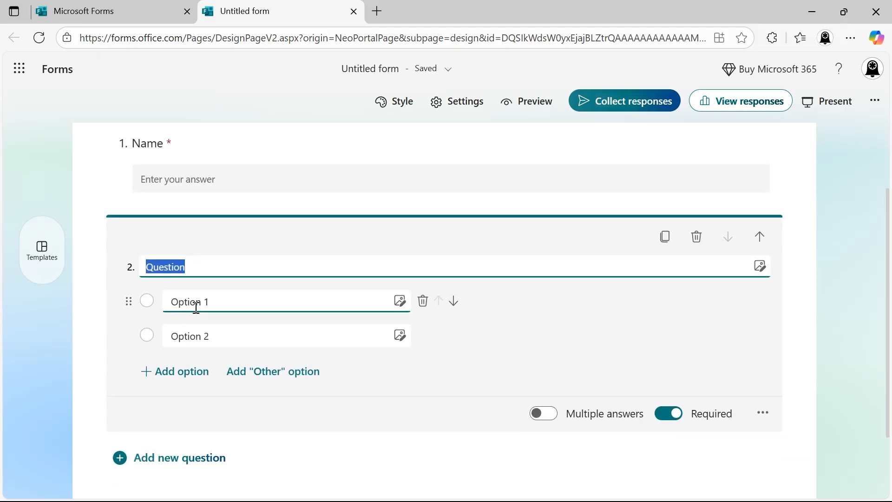
{"action": "type", "text": "Department"}
{"action": "left_click", "coordinate": [218, 301]}
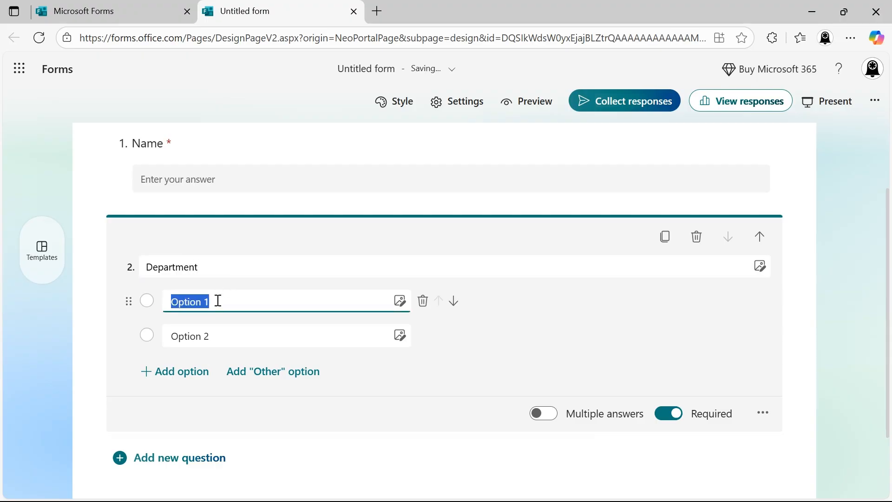
{"action": "type", "text": "HR"}
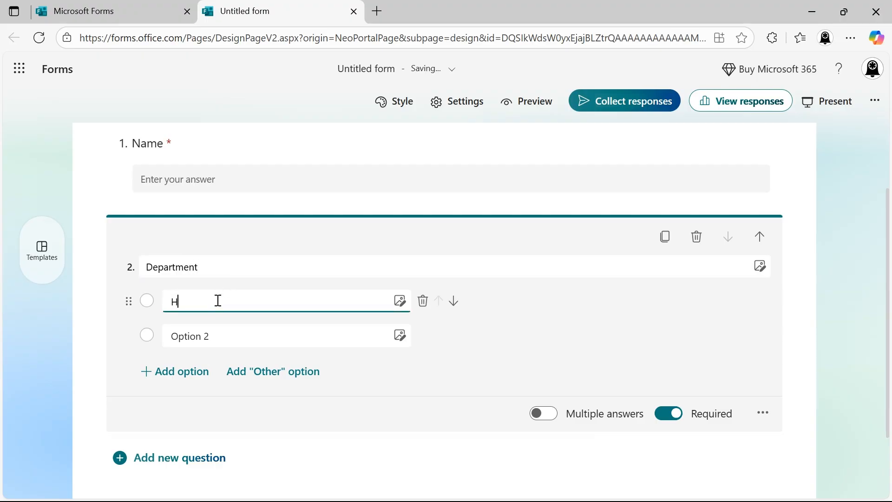
{"action": "left_click", "coordinate": [210, 334]}
{"action": "type", "text": "IT"}
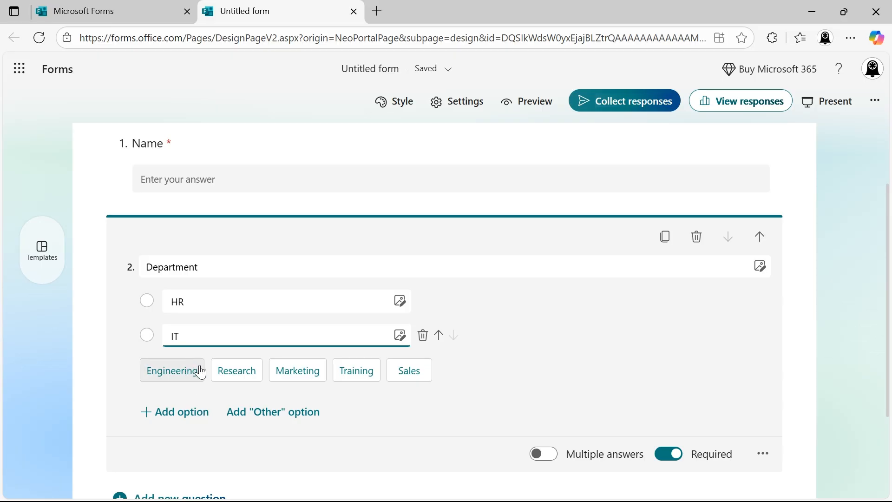
Step: Add the suggested options Marketing, Sales and Training to the Department question
{"action": "left_click", "coordinate": [289, 368]}
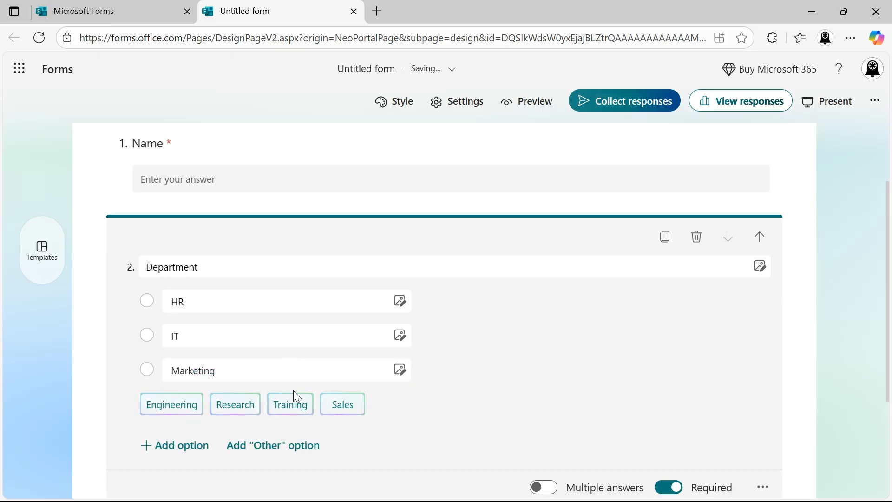
{"action": "left_click", "coordinate": [327, 405]}
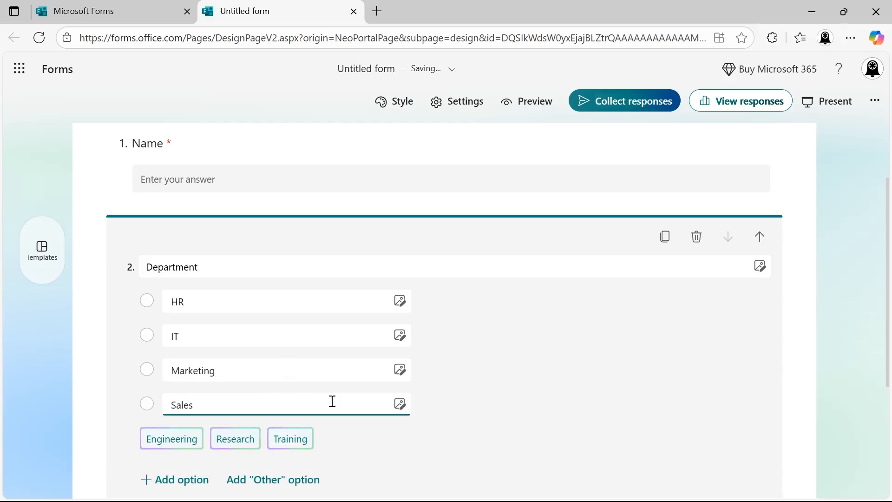
{"action": "scroll", "coordinate": [330, 402], "scroll_direction": "down", "scroll_amount": 2}
{"action": "scroll", "coordinate": [332, 401], "scroll_direction": "down", "scroll_amount": 2}
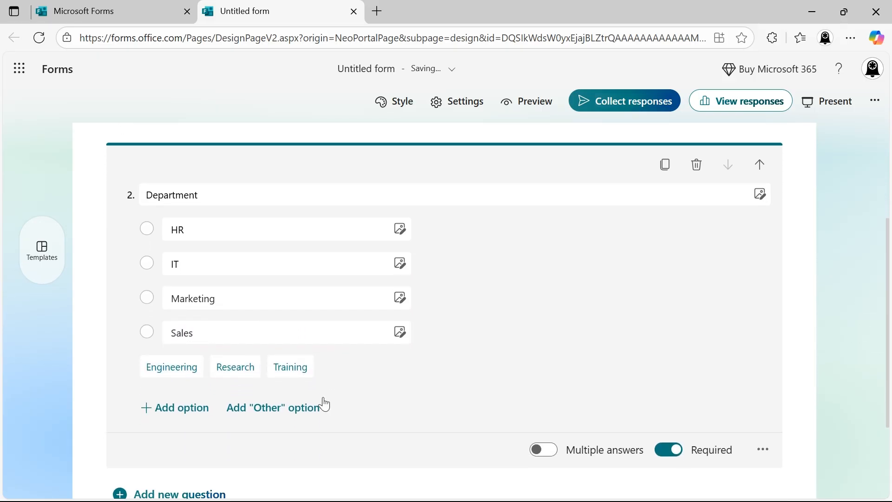
{"action": "left_click", "coordinate": [285, 367]}
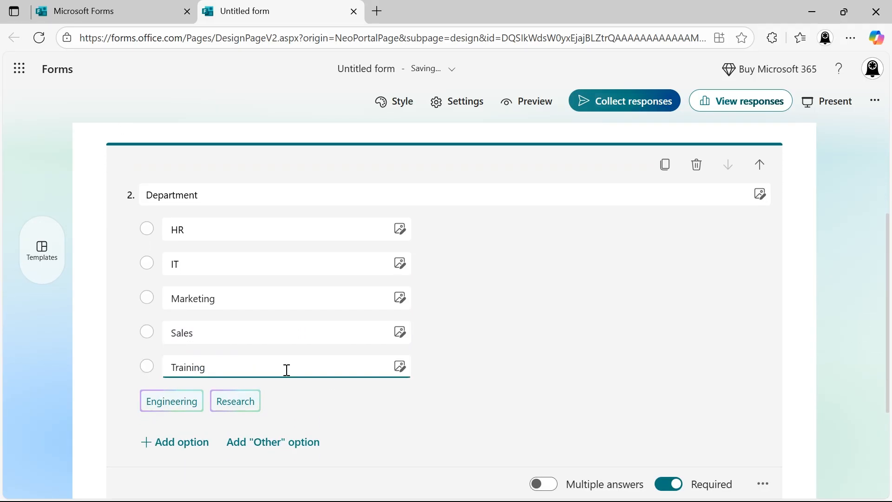
Step: Add a date question titled "Joining Date" below the Department question
{"action": "scroll", "coordinate": [316, 405], "scroll_direction": "down", "scroll_amount": 3}
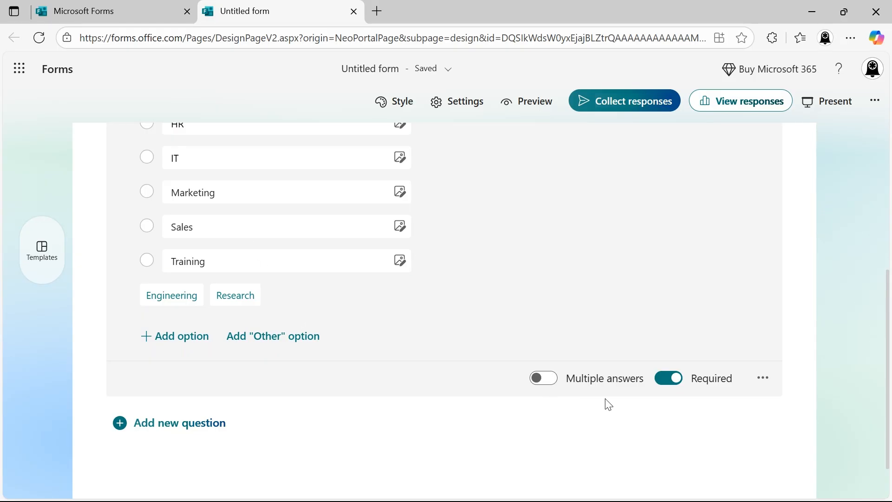
{"action": "left_click", "coordinate": [214, 419]}
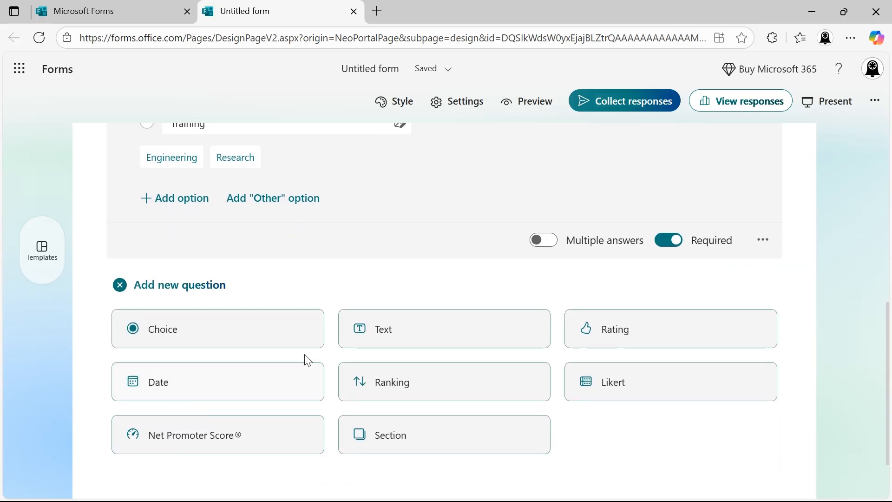
{"action": "left_click", "coordinate": [264, 382]}
{"action": "type", "text": "Joini"}
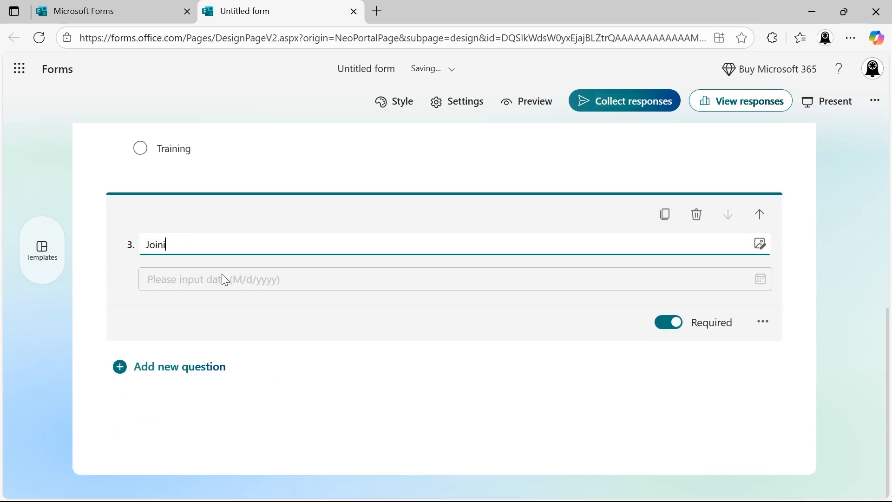
{"action": "type", "text": "ng Date"}
Step: Add a choice question titled "Full Time" with the options Yes and No
{"action": "left_click", "coordinate": [213, 371]}
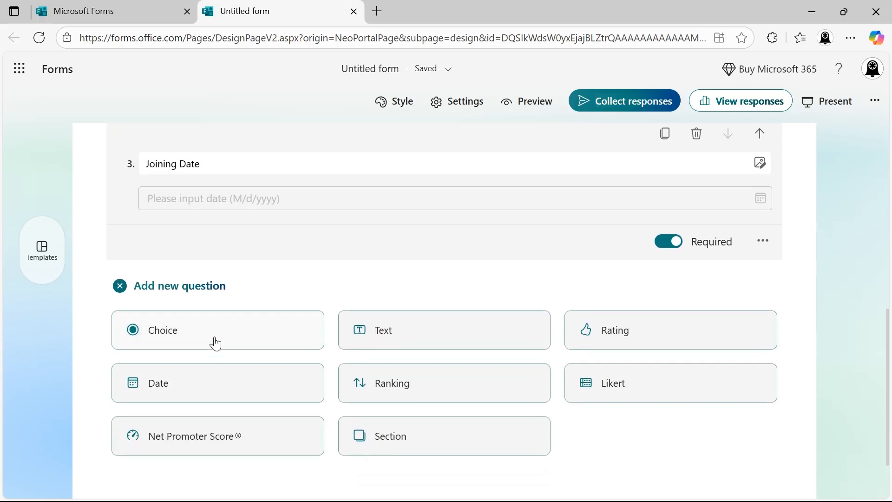
{"action": "left_click", "coordinate": [224, 326]}
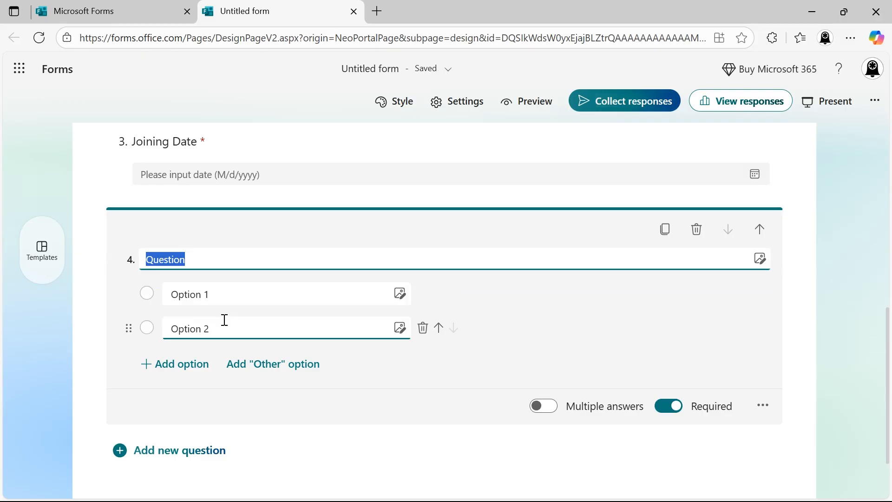
{"action": "type", "text": "Full Time"}
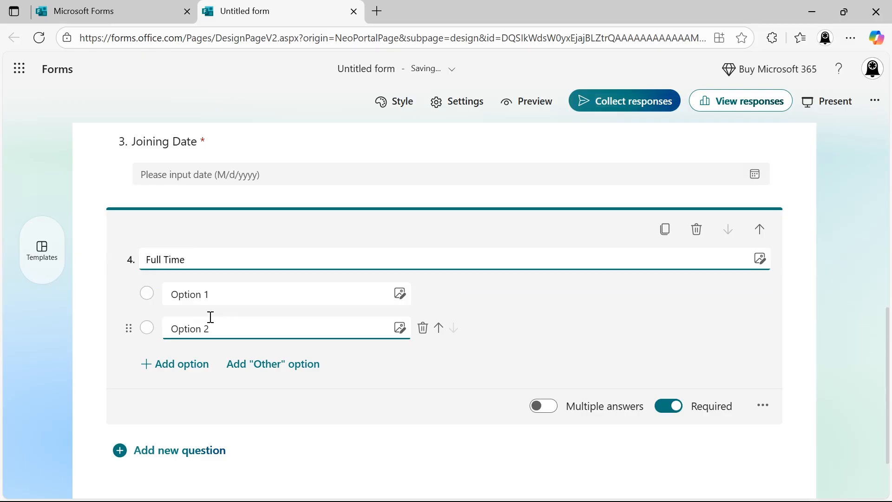
{"action": "left_click", "coordinate": [201, 300]}
{"action": "type", "text": "Yes"}
{"action": "left_click", "coordinate": [203, 328]}
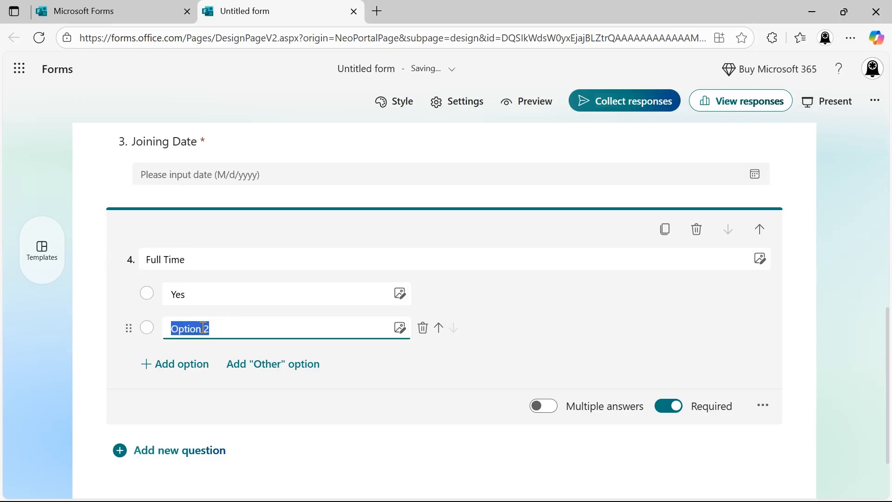
{"action": "type", "text": "No"}
{"action": "scroll", "coordinate": [203, 327], "scroll_direction": "down", "scroll_amount": 2}
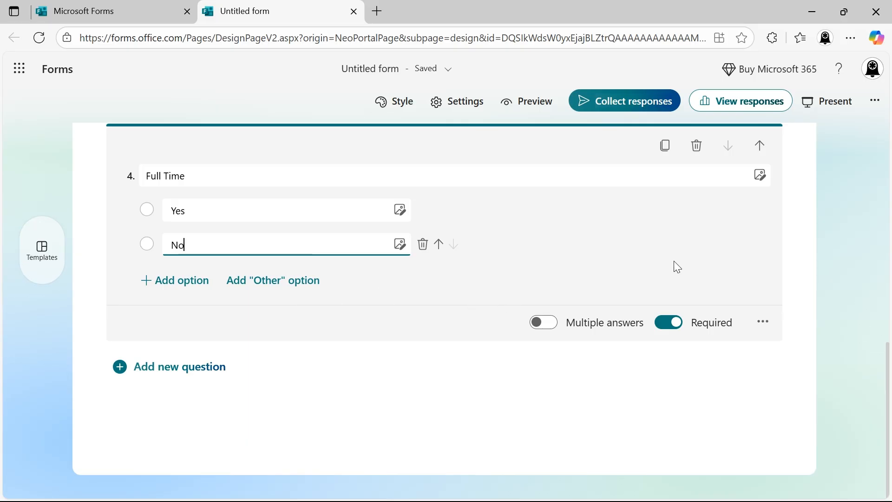
Step: Preview the form, trying the Department options and the Joining Date calendar, and return to the editor
{"action": "left_click", "coordinate": [540, 101]}
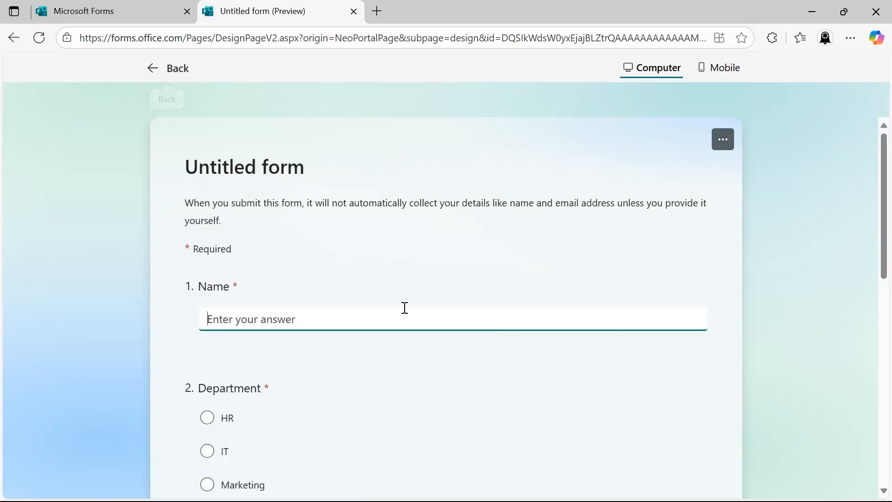
{"action": "scroll", "coordinate": [405, 308], "scroll_direction": "down", "scroll_amount": 3}
{"action": "left_click", "coordinate": [212, 272]}
{"action": "left_click", "coordinate": [208, 301]}
{"action": "left_click", "coordinate": [209, 334]}
{"action": "scroll", "coordinate": [235, 386], "scroll_direction": "down", "scroll_amount": 3}
{"action": "left_click", "coordinate": [349, 355]}
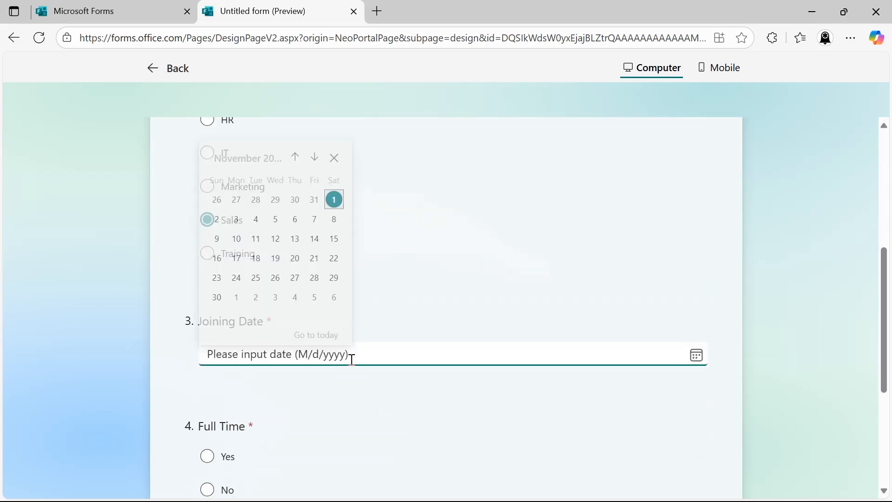
{"action": "scroll", "coordinate": [342, 409], "scroll_direction": "down", "scroll_amount": 1}
{"action": "scroll", "coordinate": [209, 353], "scroll_direction": "down", "scroll_amount": 4}
{"action": "scroll", "coordinate": [277, 383], "scroll_direction": "up", "scroll_amount": 10}
{"action": "left_click", "coordinate": [152, 70]}
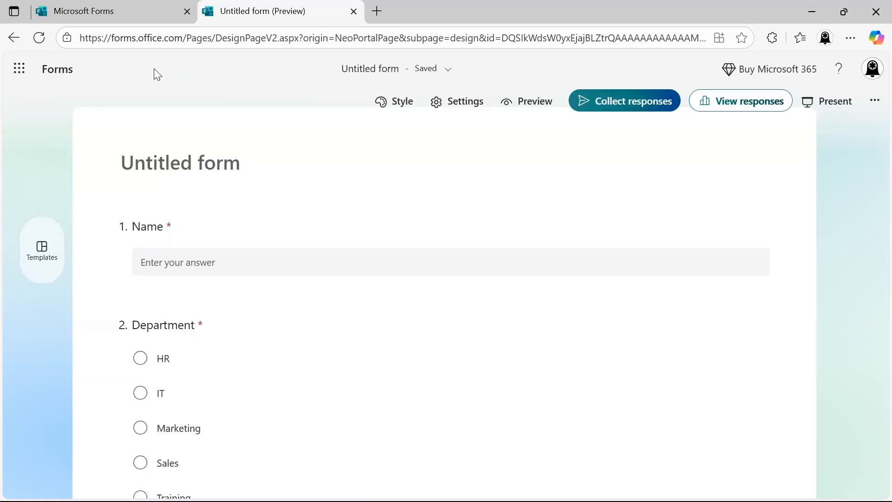
Step: Open the form's response-collection settings and copy its response link
{"action": "left_click", "coordinate": [625, 110]}
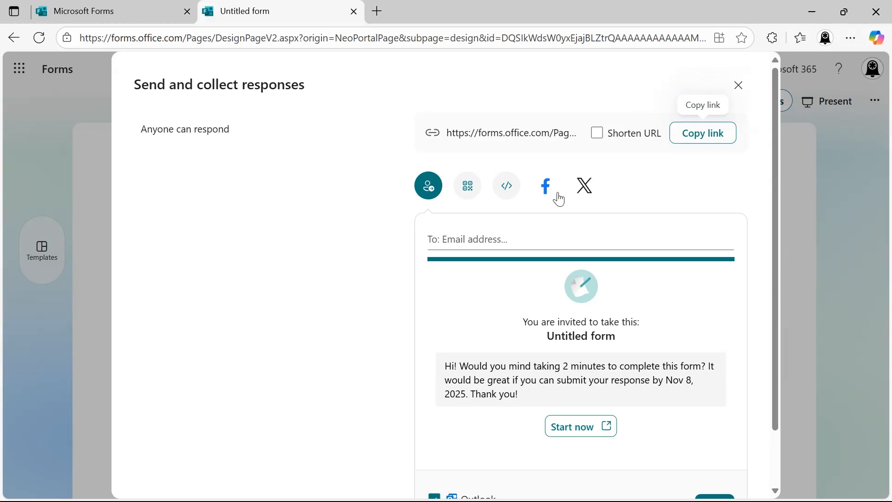
{"action": "left_click", "coordinate": [536, 233]}
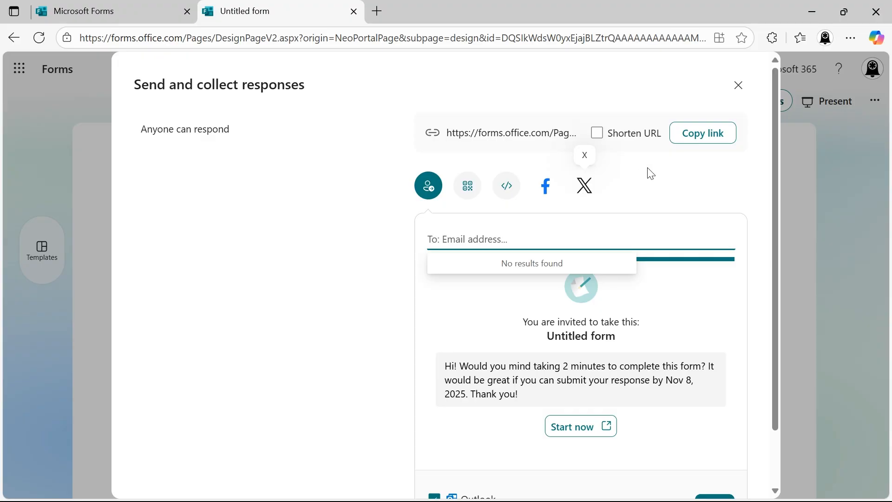
{"action": "left_click", "coordinate": [704, 134]}
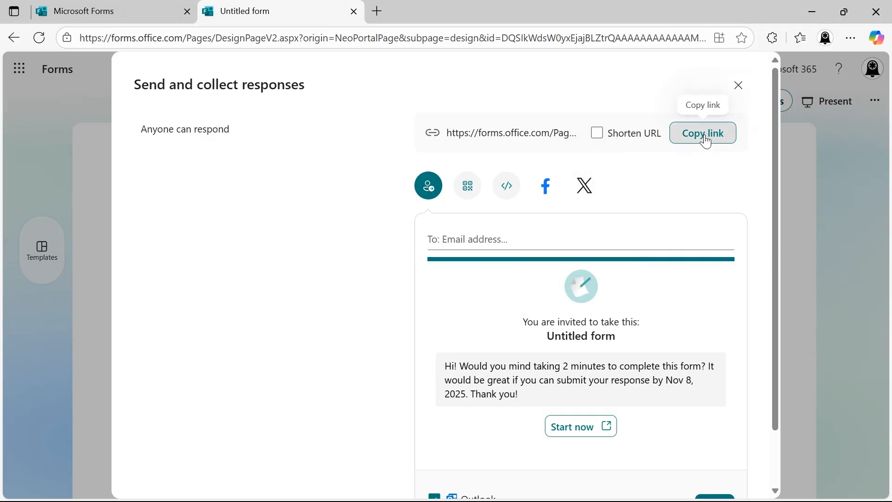
Step: Open the copied form link in a new InPrivate browser window
{"action": "key", "text": "ctrl+shift+n"}
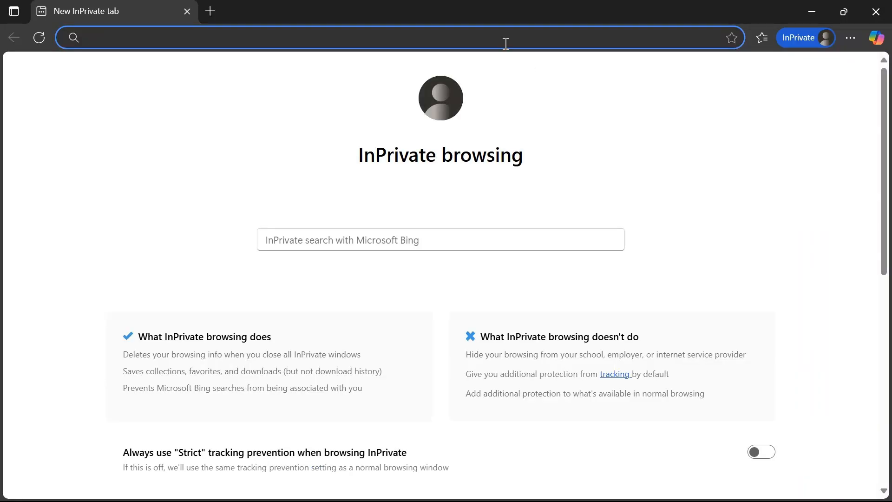
{"action": "key", "text": "ctrl+v"}
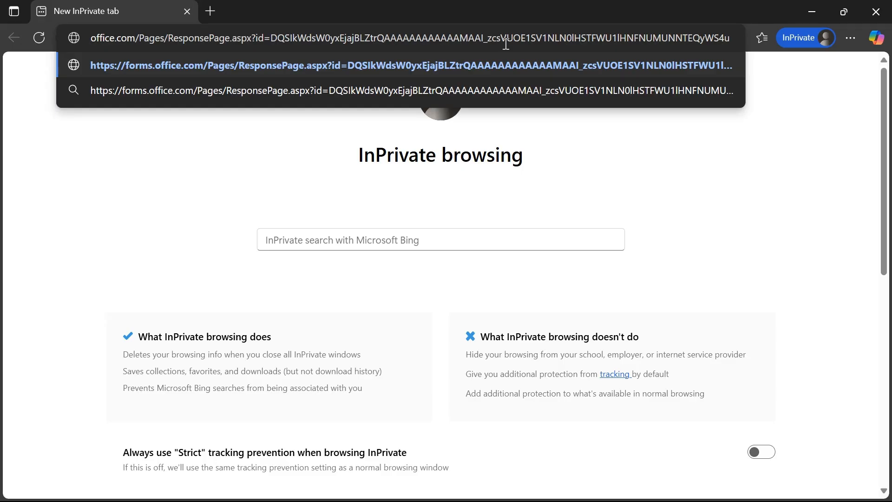
{"action": "key", "text": "Return"}
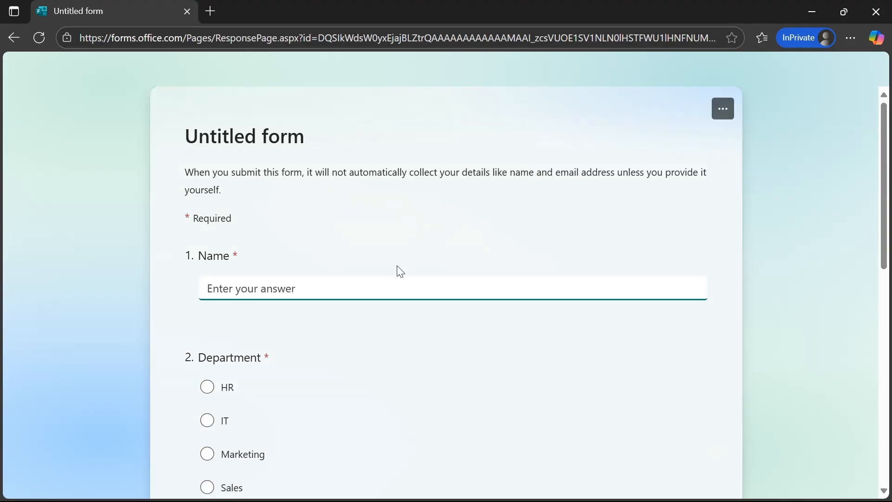
Step: Enter the respondent's name and choose HR as the department in the shared form
{"action": "type", "text": "David"}
{"action": "left_click", "coordinate": [207, 386]}
Step: Set the Joining Date answer to 3/19/1987 using the date picker
{"action": "scroll", "coordinate": [209, 390], "scroll_direction": "down", "scroll_amount": 4}
{"action": "left_click", "coordinate": [384, 403]}
{"action": "left_click", "coordinate": [280, 200]}
{"action": "left_click", "coordinate": [288, 252]}
{"action": "left_click", "coordinate": [314, 237]}
{"action": "left_click", "coordinate": [314, 237]}
{"action": "left_click", "coordinate": [314, 237]}
{"action": "left_click", "coordinate": [314, 237]}
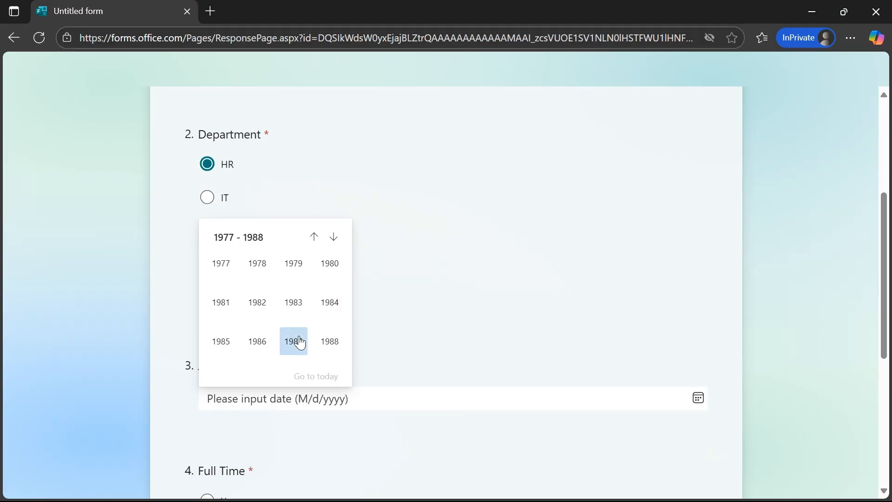
{"action": "left_click", "coordinate": [299, 342]}
{"action": "left_click", "coordinate": [293, 263]}
{"action": "left_click", "coordinate": [294, 298]}
Step: Answer Yes to the Full Time question and submit the response
{"action": "scroll", "coordinate": [299, 305], "scroll_direction": "down", "scroll_amount": 3}
{"action": "left_click", "coordinate": [232, 344]}
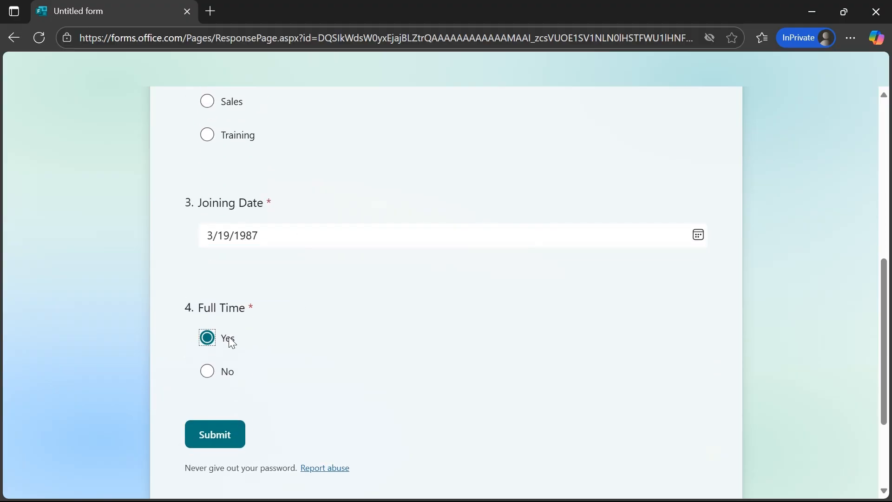
{"action": "left_click", "coordinate": [229, 433]}
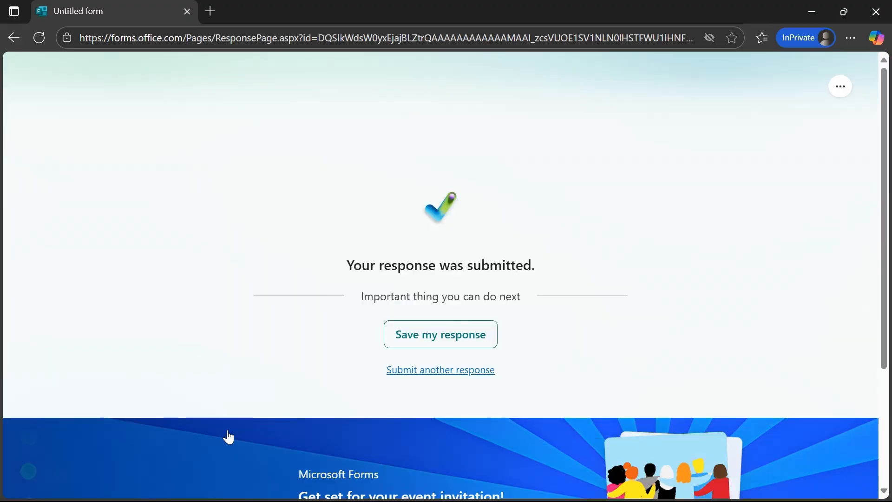
Step: Start another response, enter the second respondent's name and choose Marketing as the department
{"action": "left_click", "coordinate": [493, 370]}
{"action": "left_click", "coordinate": [299, 286]}
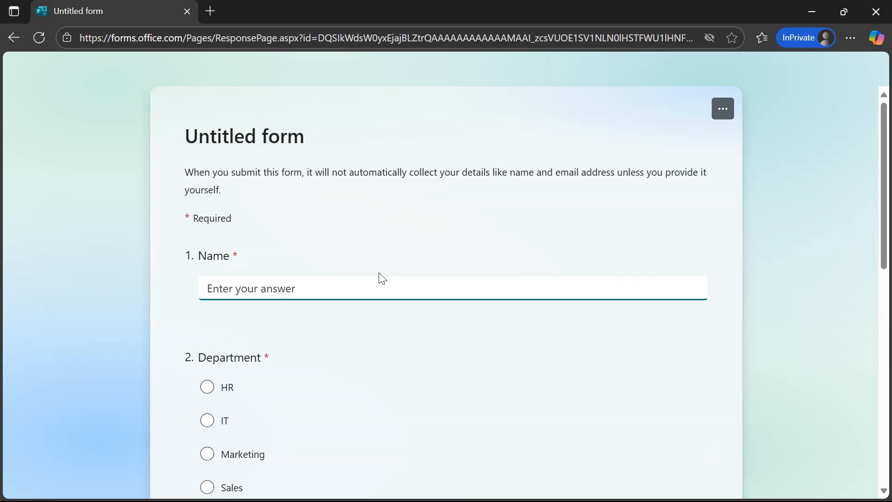
{"action": "type", "text": "Davis"}
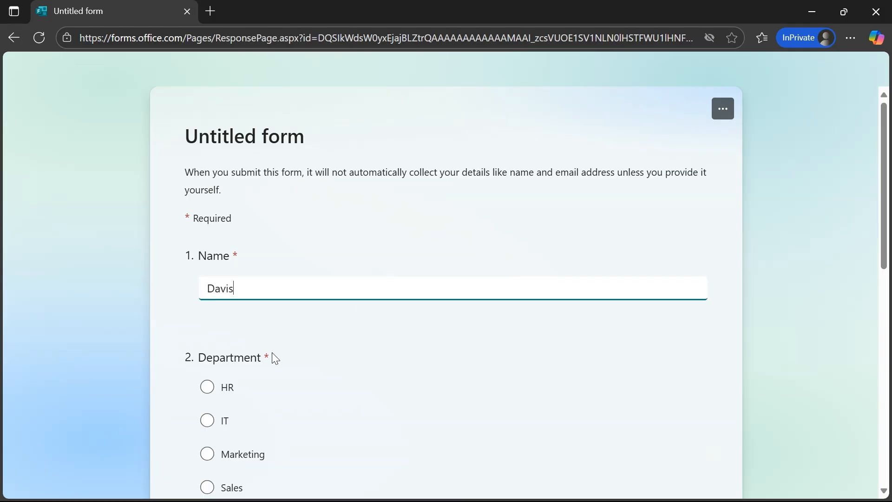
{"action": "scroll", "coordinate": [272, 363], "scroll_direction": "down", "scroll_amount": 2}
{"action": "left_click", "coordinate": [253, 362]}
Step: Set the second response's Joining Date to 7/31/2003 using the date picker
{"action": "scroll", "coordinate": [256, 367], "scroll_direction": "down", "scroll_amount": 2}
{"action": "scroll", "coordinate": [256, 366], "scroll_direction": "down", "scroll_amount": 1}
{"action": "left_click", "coordinate": [259, 380]}
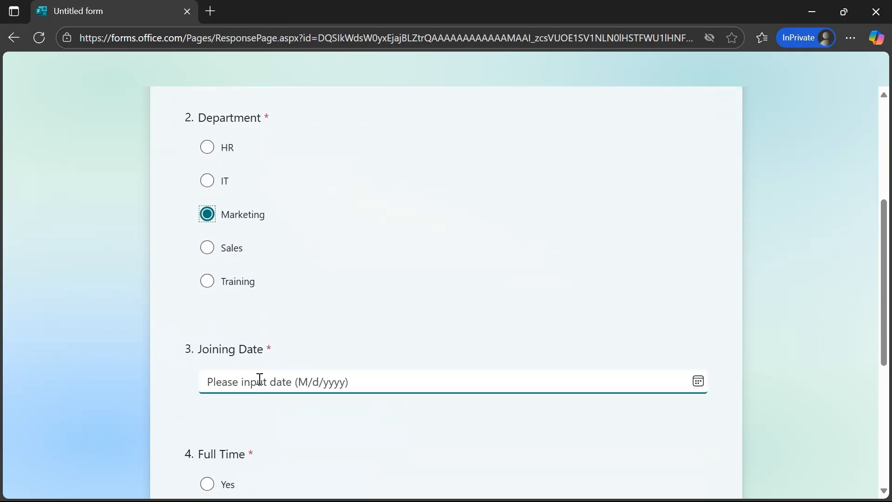
{"action": "left_click", "coordinate": [258, 181]}
{"action": "left_click", "coordinate": [315, 220]}
{"action": "left_click", "coordinate": [254, 221]}
{"action": "left_click", "coordinate": [315, 221]}
{"action": "left_click", "coordinate": [315, 222]}
{"action": "left_click", "coordinate": [299, 250]}
{"action": "left_click", "coordinate": [299, 284]}
{"action": "left_click", "coordinate": [295, 321]}
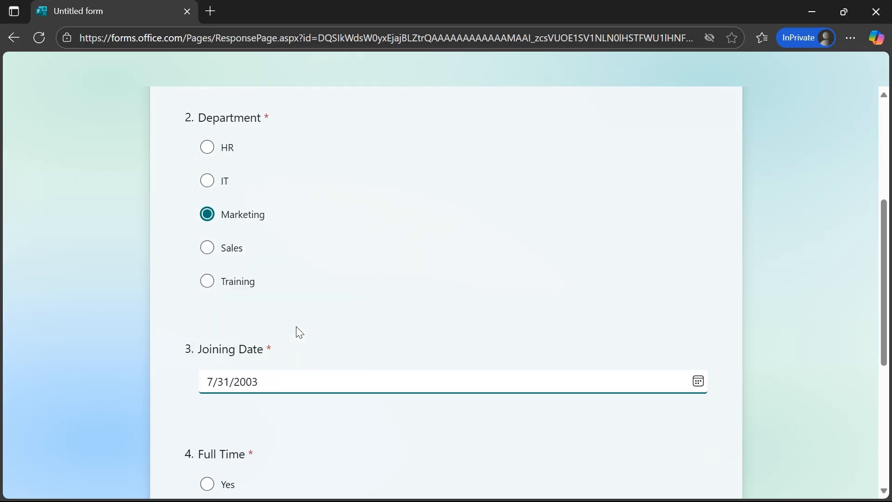
Step: Answer No to the Full Time question and submit the second response
{"action": "scroll", "coordinate": [288, 364], "scroll_direction": "down", "scroll_amount": 2}
{"action": "left_click", "coordinate": [227, 390]}
{"action": "left_click", "coordinate": [220, 456]}
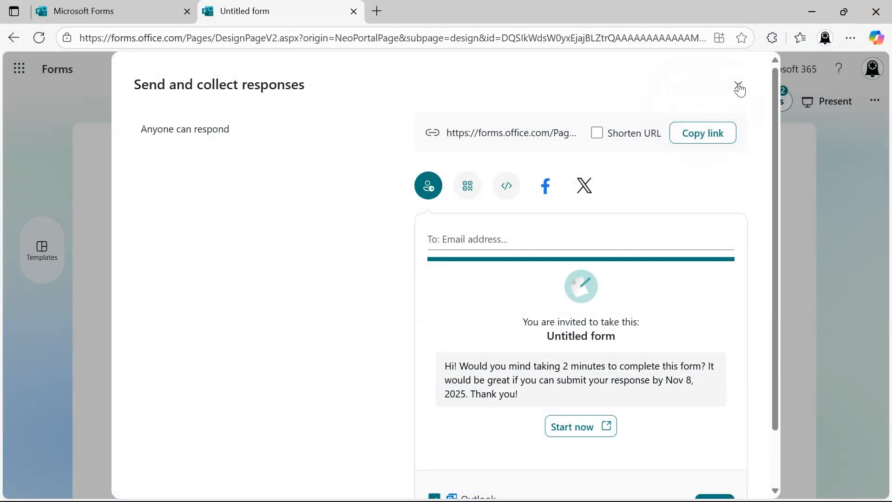
Step: Return to the form editor, open its collected responses and review the summary for each question
{"action": "left_click", "coordinate": [739, 88]}
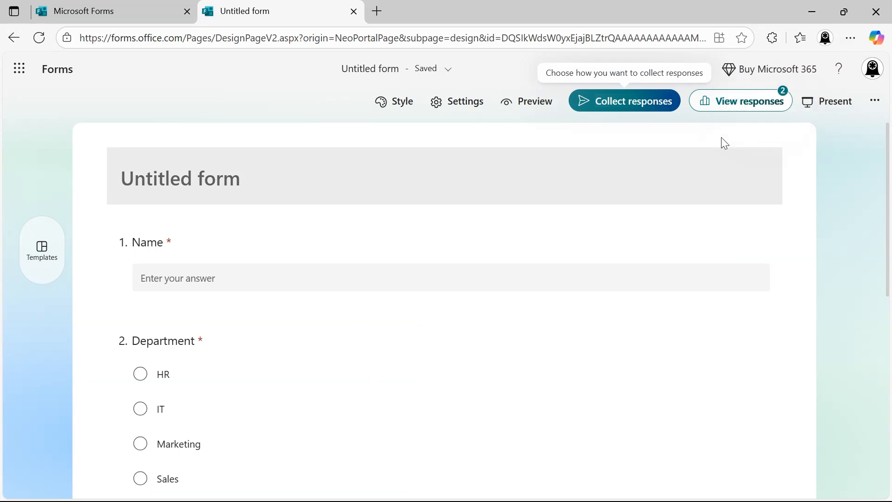
{"action": "left_click", "coordinate": [742, 102]}
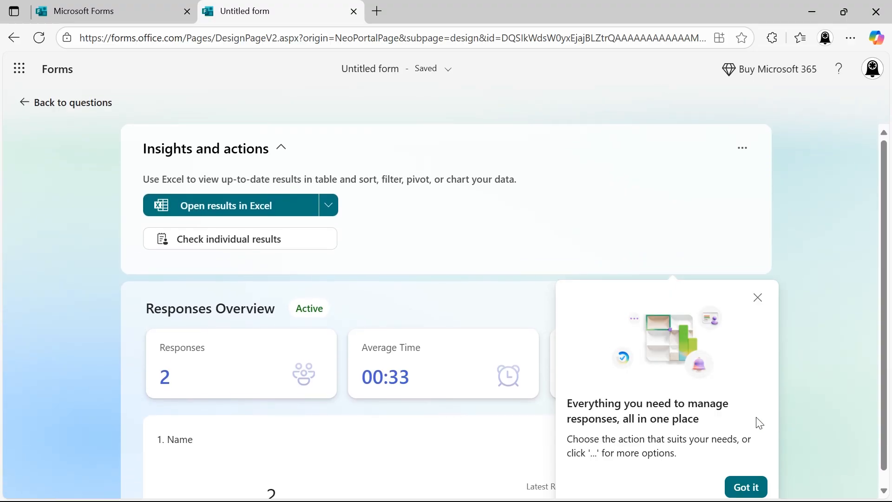
{"action": "left_click", "coordinate": [745, 488]}
{"action": "scroll", "coordinate": [479, 451], "scroll_direction": "down", "scroll_amount": 2}
{"action": "scroll", "coordinate": [479, 452], "scroll_direction": "down", "scroll_amount": 5}
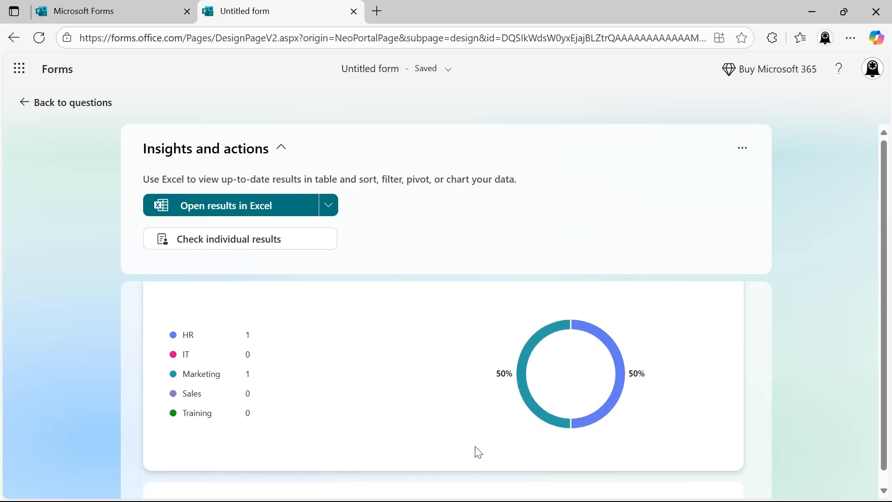
{"action": "scroll", "coordinate": [478, 451], "scroll_direction": "down", "scroll_amount": 5}
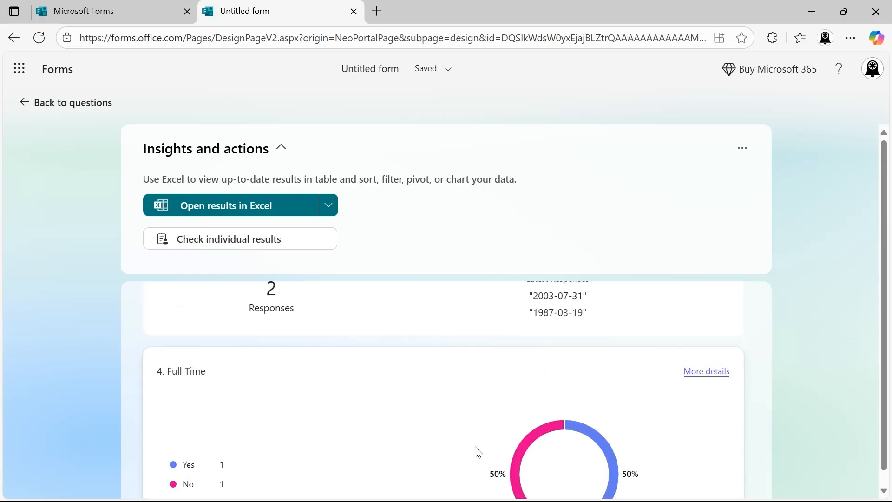
{"action": "scroll", "coordinate": [479, 452], "scroll_direction": "up", "scroll_amount": 10}
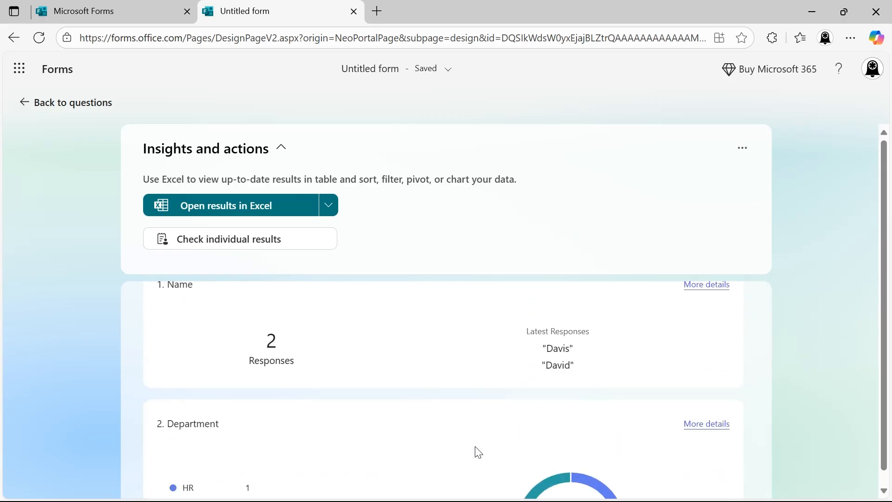
Step: Open the form's results in Excel and hide columns A to E of the response sheet
{"action": "left_click", "coordinate": [269, 217]}
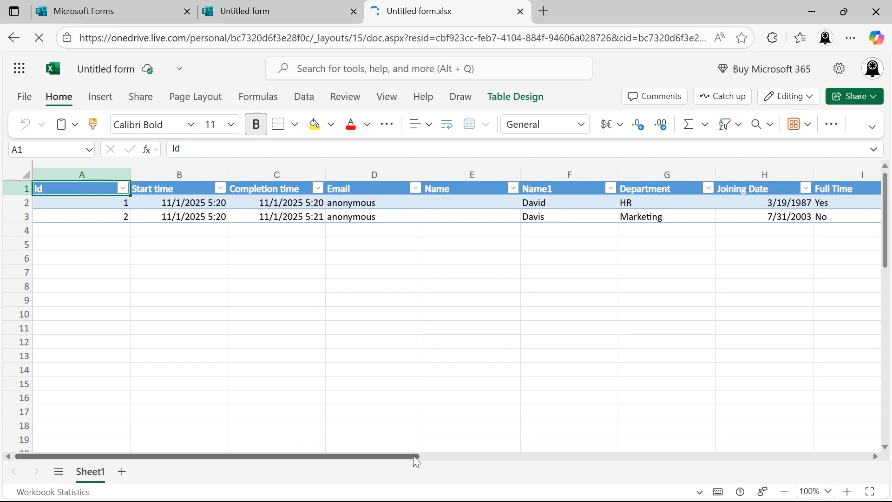
{"action": "left_click_drag", "start_coordinate": [417, 461], "coordinate": [400, 449]}
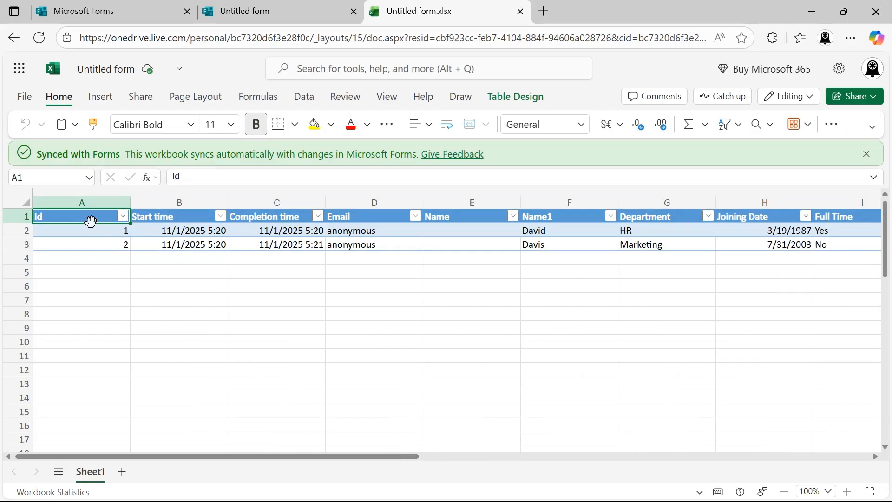
{"action": "left_click", "coordinate": [91, 205]}
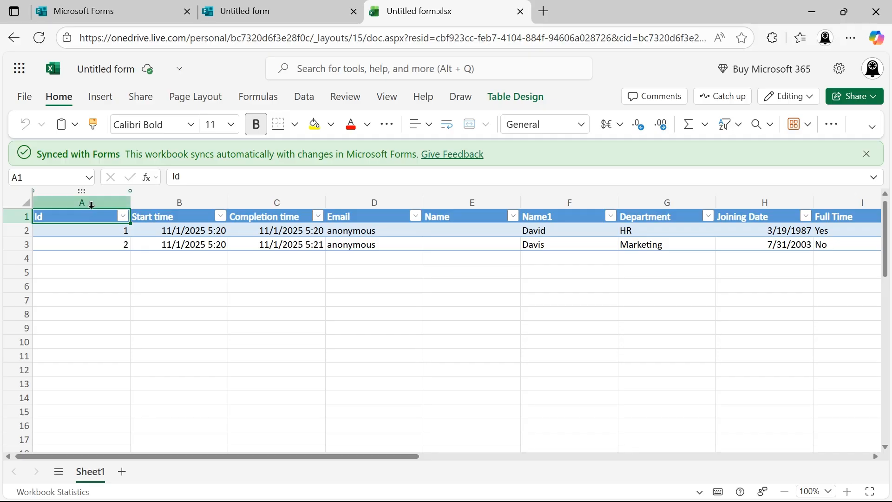
{"action": "left_click_drag", "start_coordinate": [92, 205], "coordinate": [462, 222]}
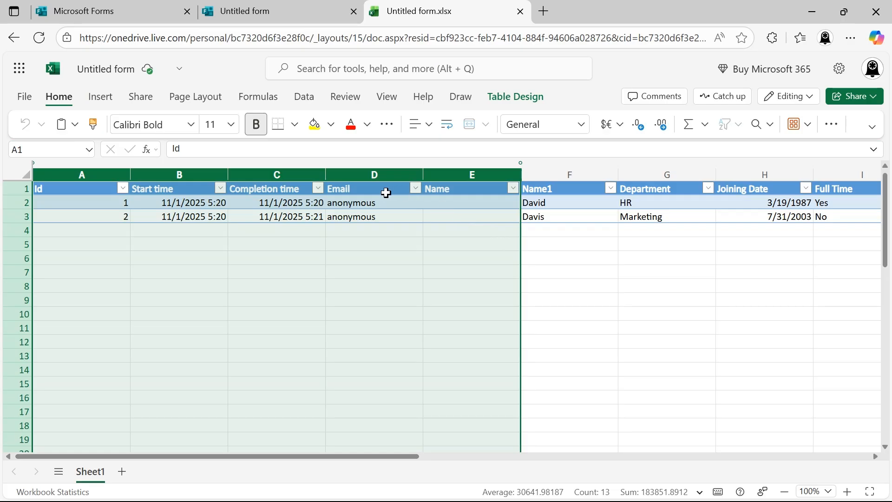
{"action": "right_click", "coordinate": [385, 195]}
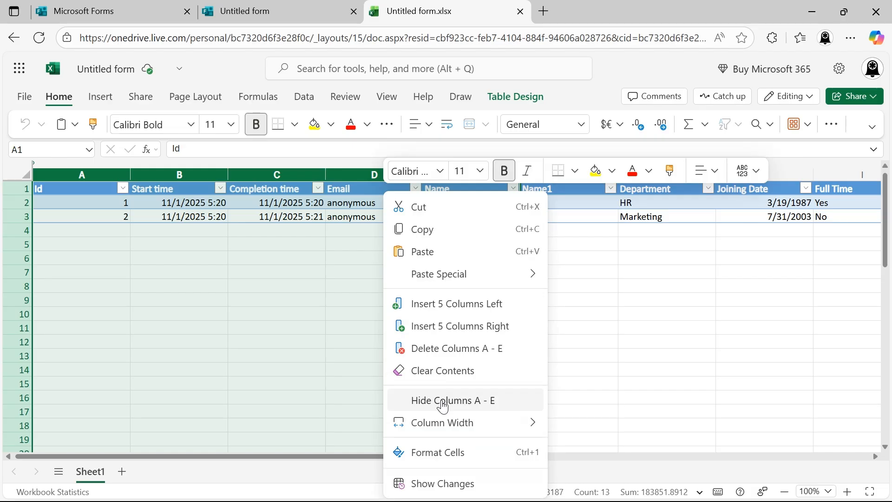
{"action": "left_click", "coordinate": [444, 407]}
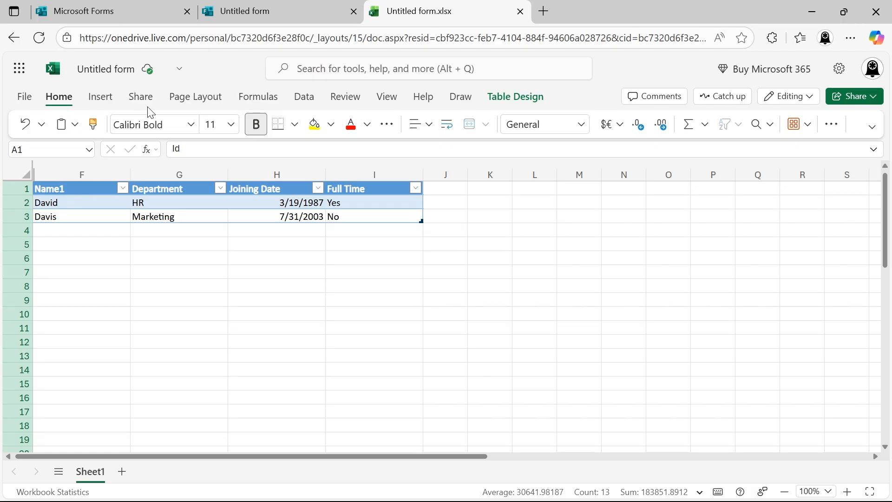
Step: Switch back to Microsoft Forms and open Untitled form from the list of own forms
{"action": "left_click", "coordinate": [226, 13]}
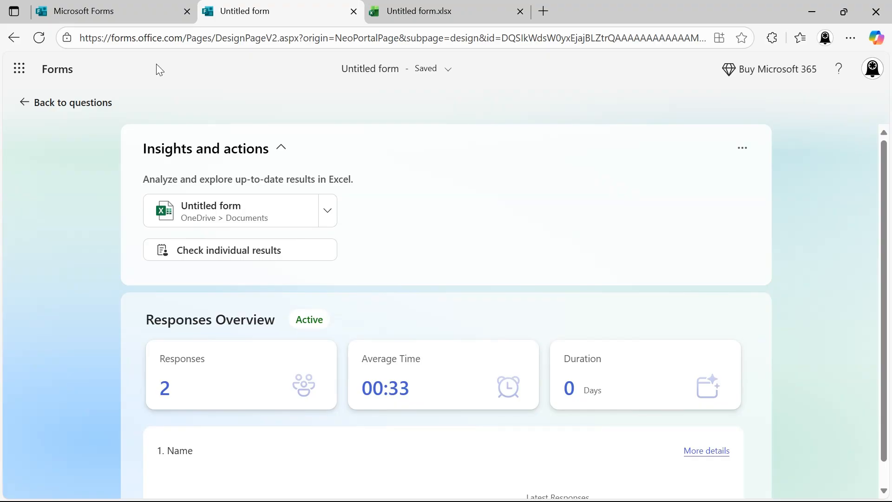
{"action": "left_click", "coordinate": [117, 6]}
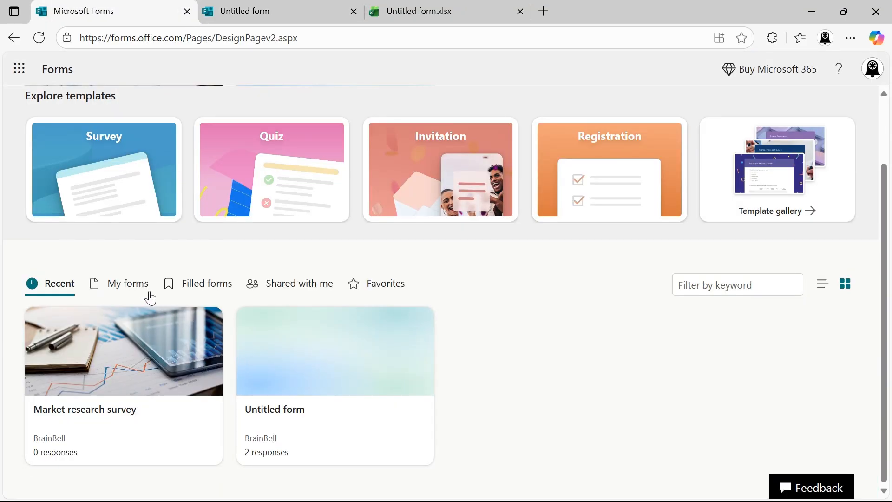
{"action": "left_click", "coordinate": [134, 285]}
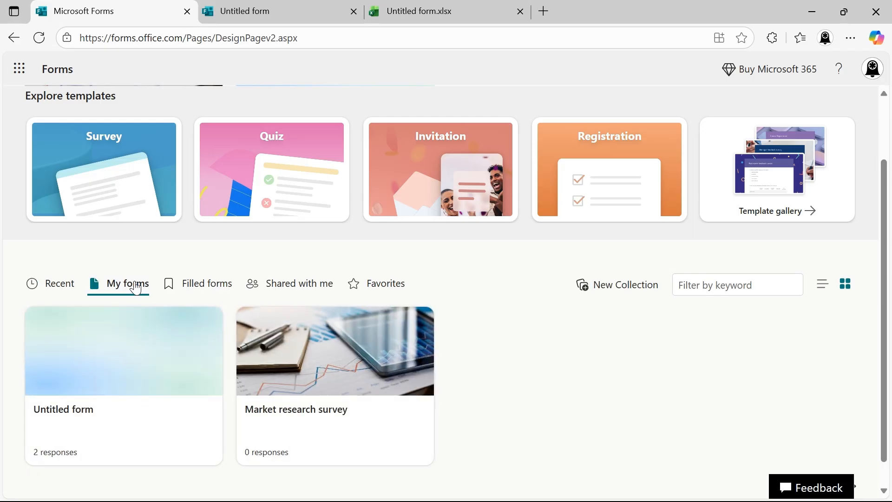
{"action": "left_click", "coordinate": [132, 376]}
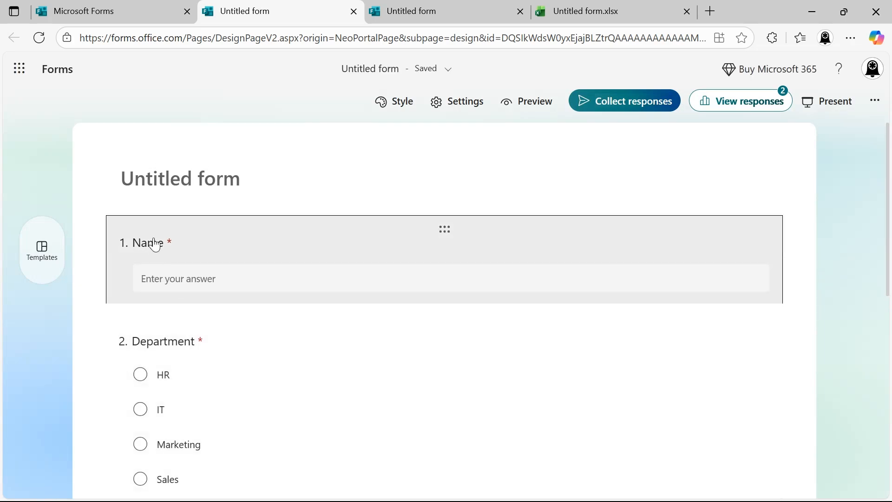
Step: Rename the first question to Employee Name and title the form Employee Form
{"action": "left_click", "coordinate": [154, 242]}
{"action": "key", "text": "Home"}
{"action": "type", "text": "Employee"}
{"action": "left_click", "coordinate": [283, 197]}
{"action": "type", "text": "Employee Form"}
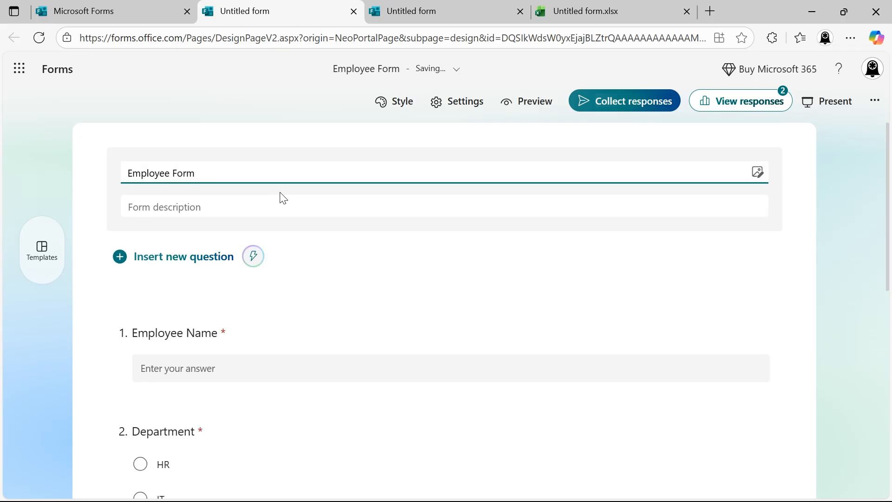
{"action": "left_click", "coordinate": [469, 124]}
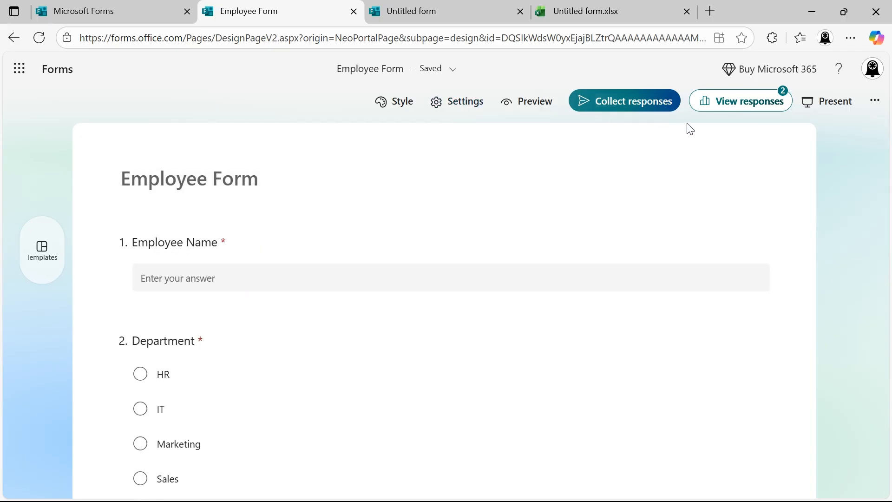
Step: Open the form's responses and check the linked Excel results workbook after the renaming
{"action": "left_click", "coordinate": [723, 106]}
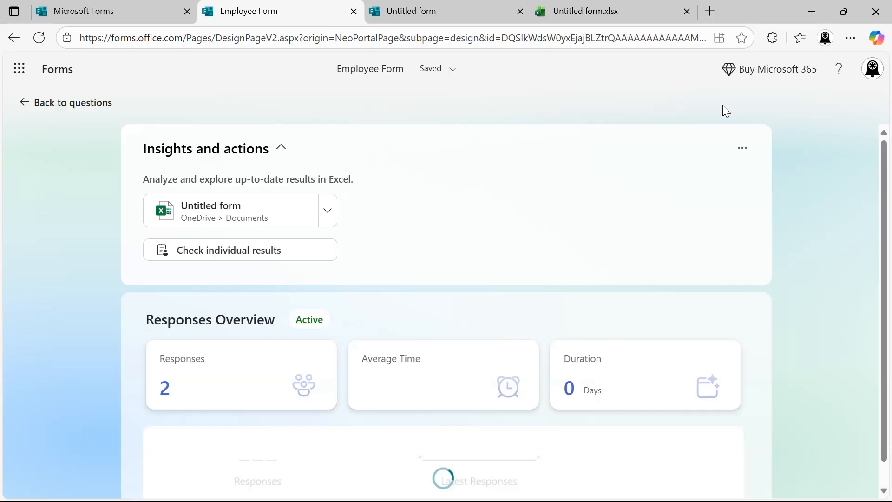
{"action": "left_click", "coordinate": [274, 212]}
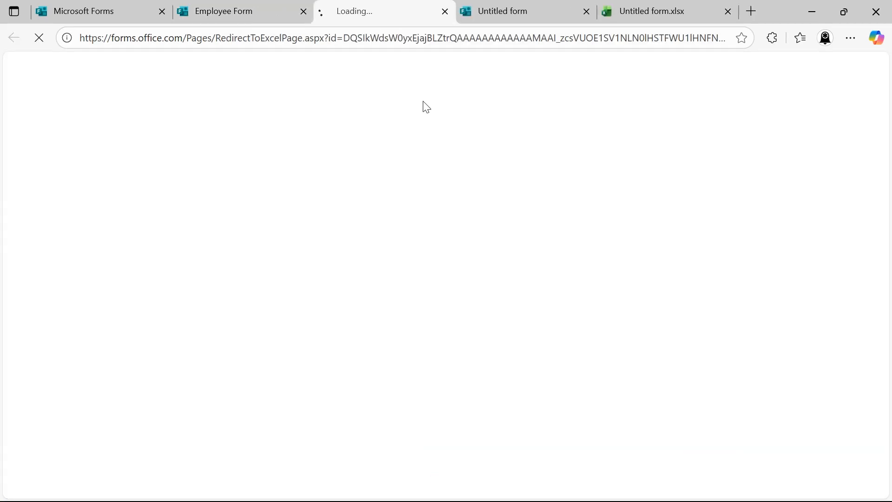
{"action": "left_click", "coordinate": [647, 10]}
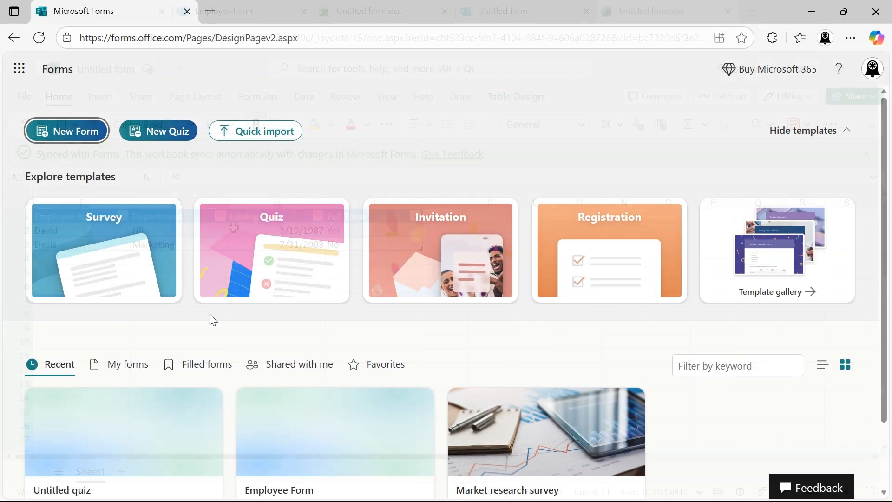
Step: Open Employee Form from the recent forms on the Forms home page and show its responses
{"action": "scroll", "coordinate": [210, 314], "scroll_direction": "down", "scroll_amount": 2}
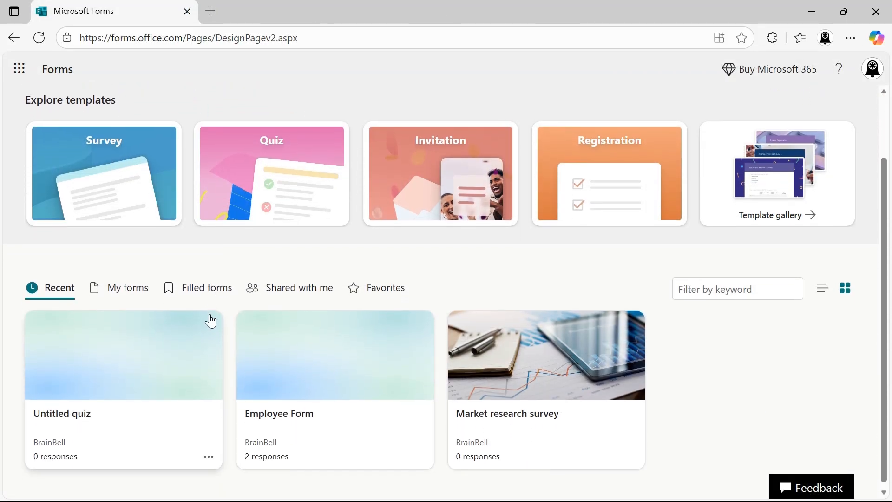
{"action": "left_click", "coordinate": [282, 364]}
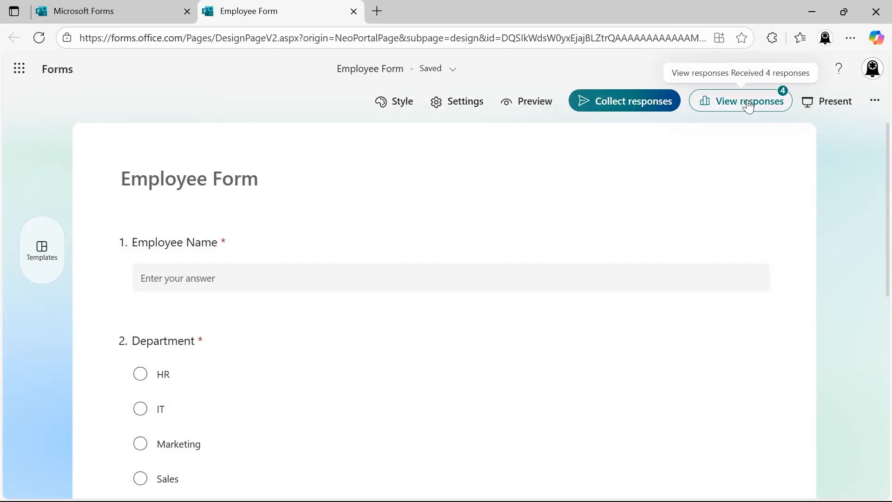
{"action": "left_click", "coordinate": [749, 105]}
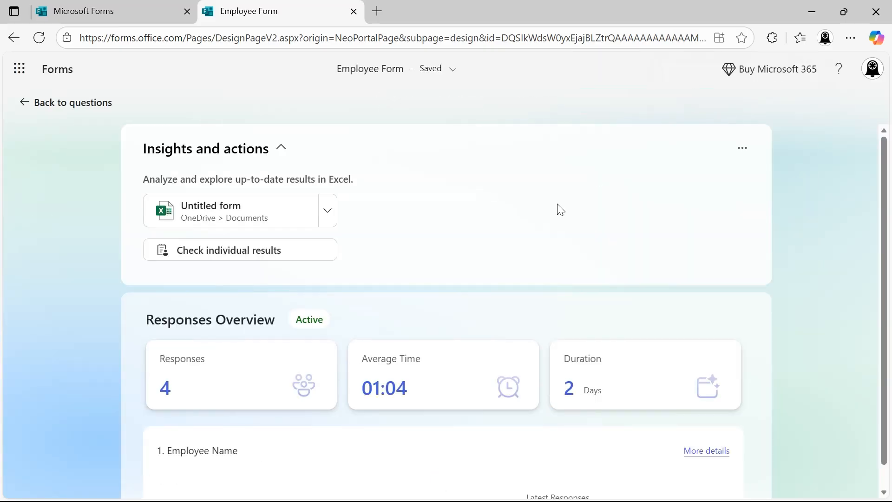
Step: Examine the individual results of each respondent in turn, including all their answers, and return to the responses overview
{"action": "left_click", "coordinate": [322, 253]}
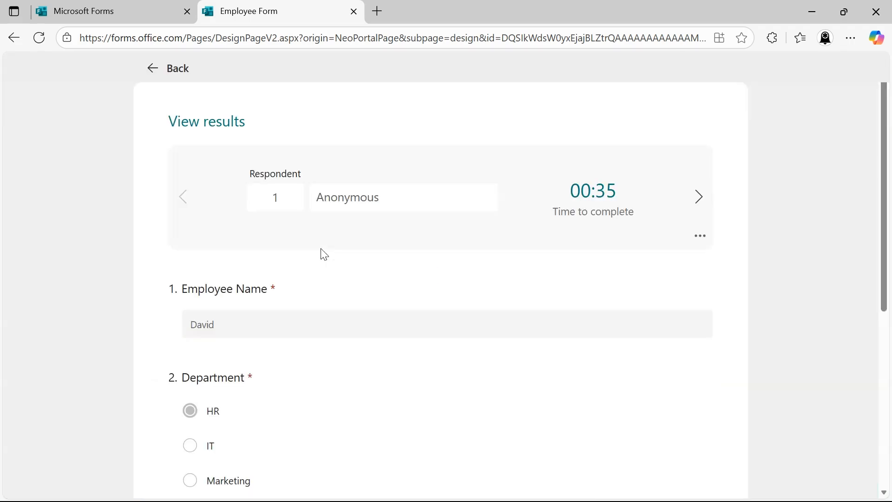
{"action": "left_click", "coordinate": [697, 195]}
{"action": "scroll", "coordinate": [697, 202], "scroll_direction": "down", "scroll_amount": 4}
{"action": "scroll", "coordinate": [699, 202], "scroll_direction": "up", "scroll_amount": 4}
{"action": "left_click", "coordinate": [699, 198]}
{"action": "scroll", "coordinate": [700, 203], "scroll_direction": "down", "scroll_amount": 5}
{"action": "scroll", "coordinate": [699, 203], "scroll_direction": "up", "scroll_amount": 5}
{"action": "left_click", "coordinate": [698, 198]}
{"action": "scroll", "coordinate": [699, 202], "scroll_direction": "down", "scroll_amount": 5}
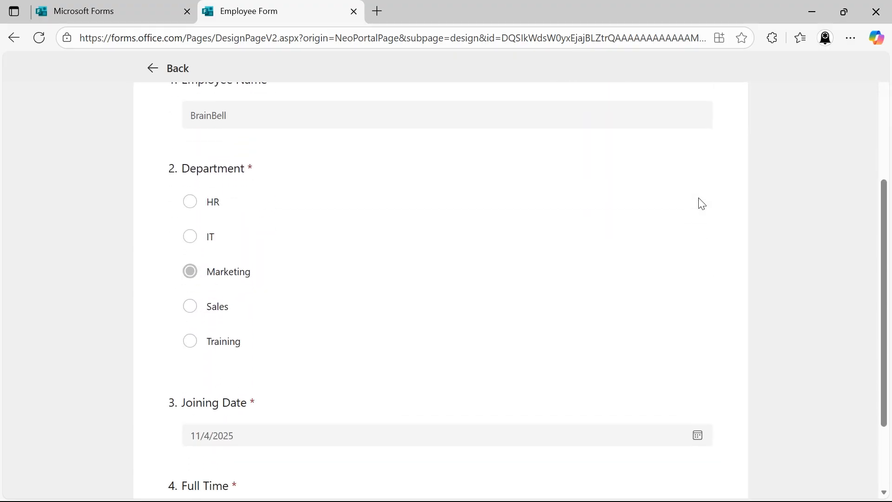
{"action": "scroll", "coordinate": [702, 203], "scroll_direction": "up", "scroll_amount": 5}
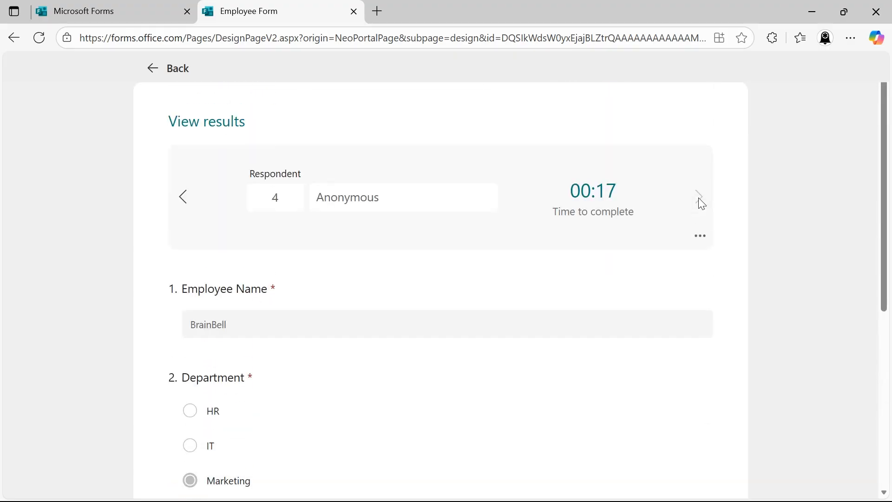
{"action": "left_click", "coordinate": [157, 71]}
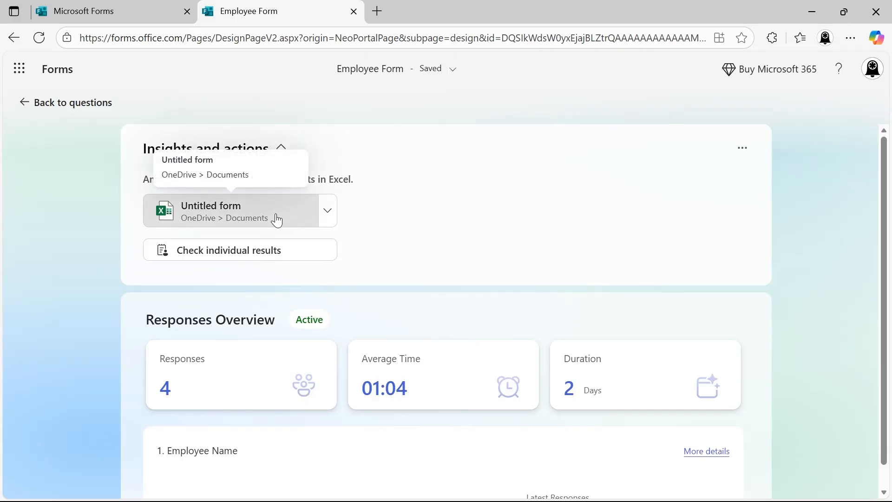
Step: Disconnect the form from its current Excel workbook and sync all responses to a new workbook
{"action": "left_click", "coordinate": [330, 221]}
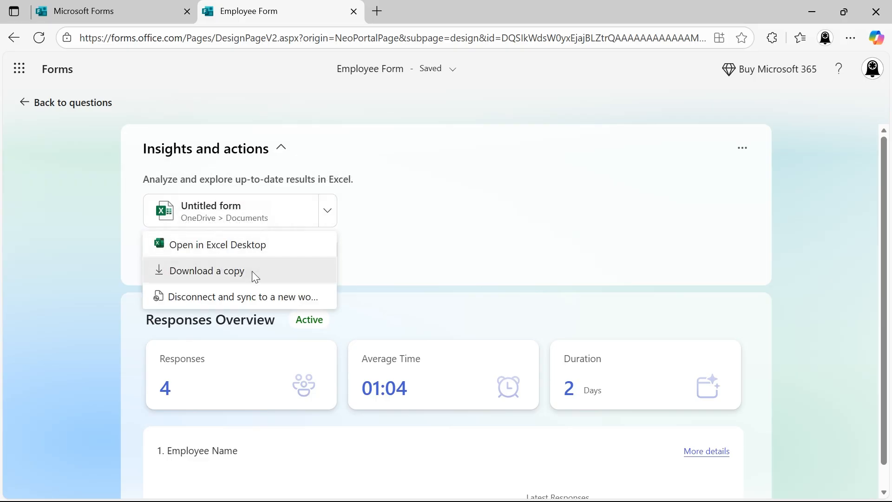
{"action": "left_click", "coordinate": [273, 294]}
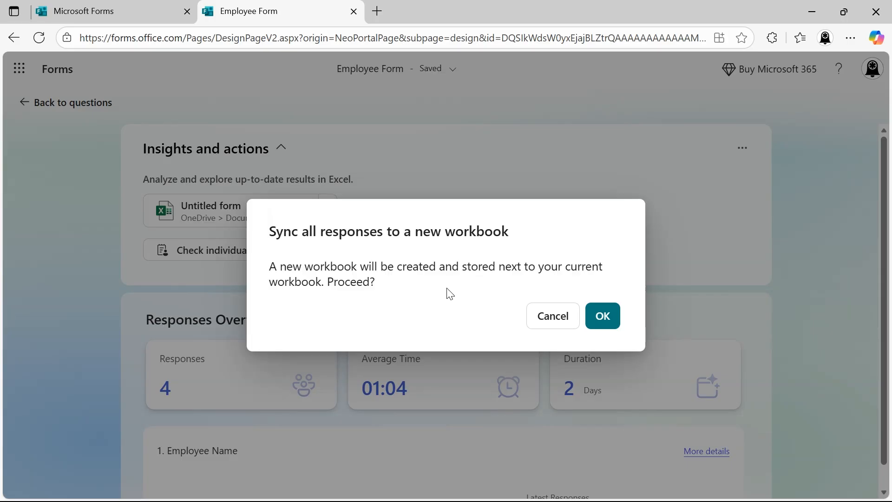
{"action": "left_click", "coordinate": [599, 318]}
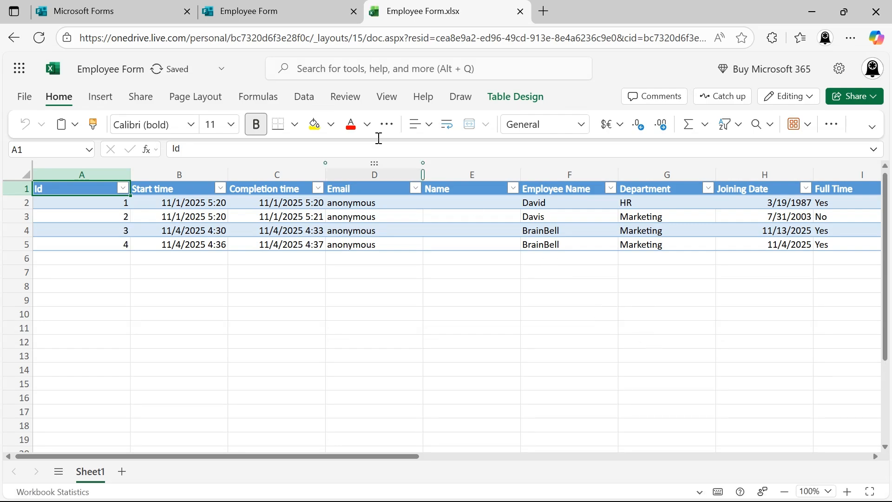
Step: Return to the form's responses and open the newly synced workbook in desktop Excel as a read-only copy
{"action": "left_click", "coordinate": [268, 16]}
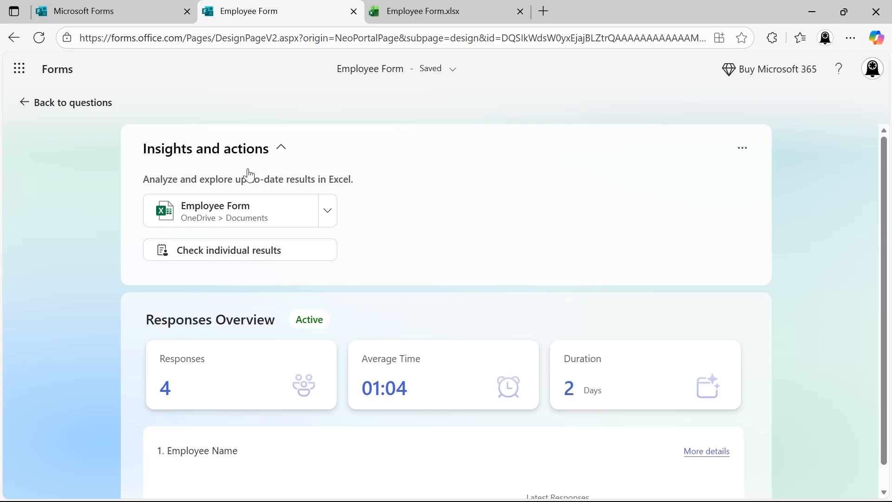
{"action": "left_click", "coordinate": [328, 211]}
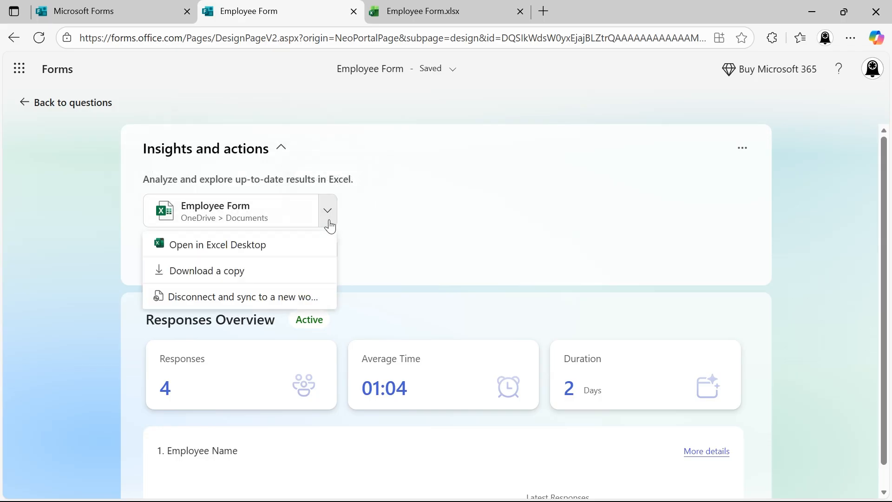
{"action": "left_click", "coordinate": [309, 242]}
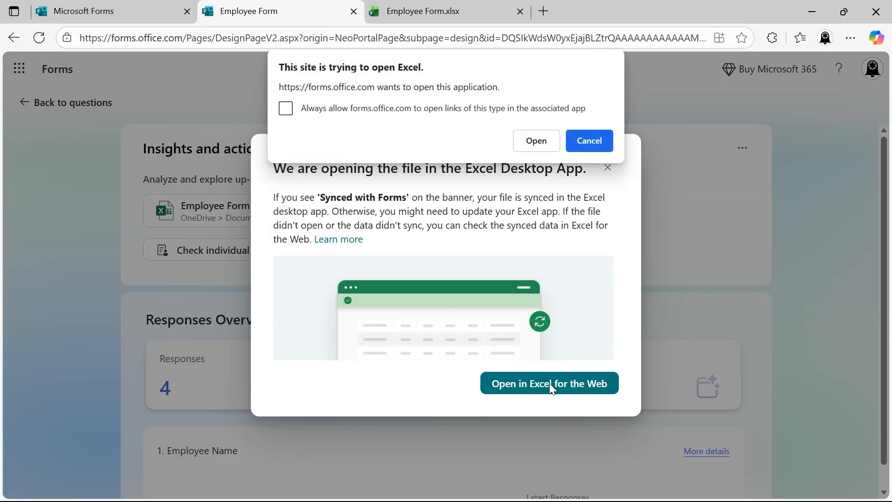
{"action": "left_click", "coordinate": [530, 148]}
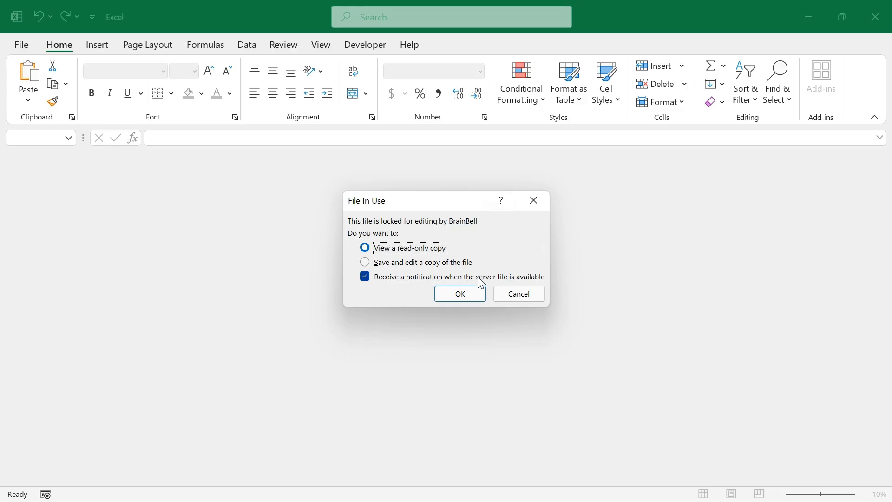
{"action": "left_click", "coordinate": [478, 302]}
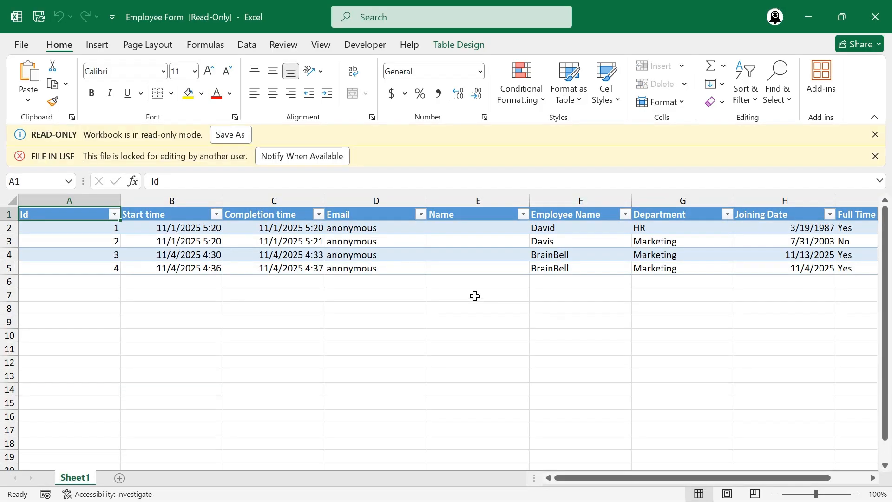